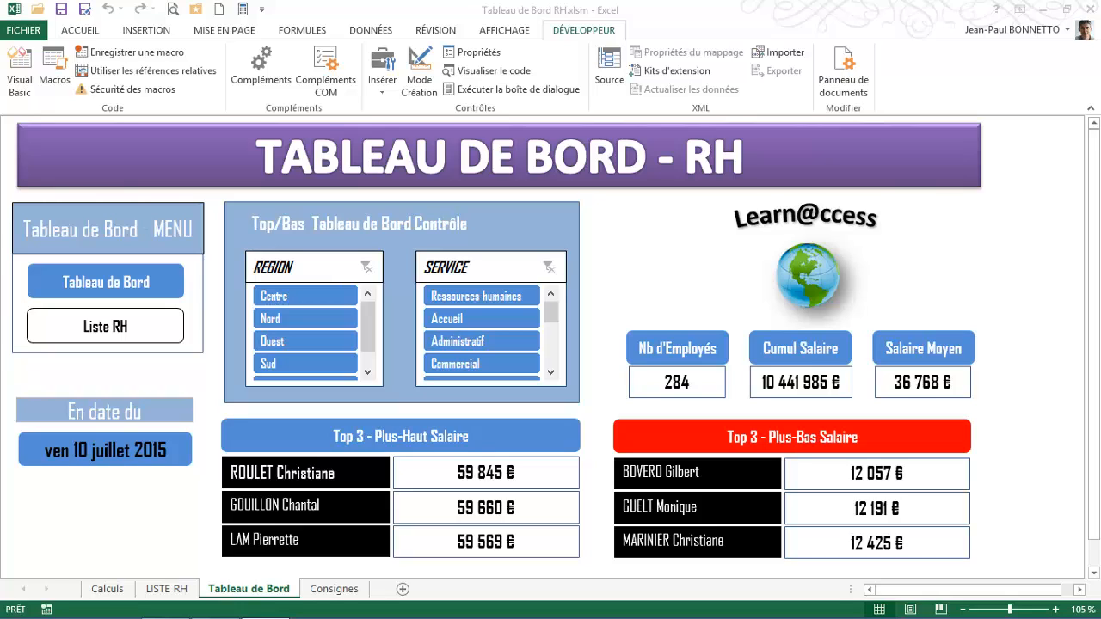
- Look through the employee table on the LISTE RH sheet down to its last row, and return to the dashboard sheet
left_click(982, 268)
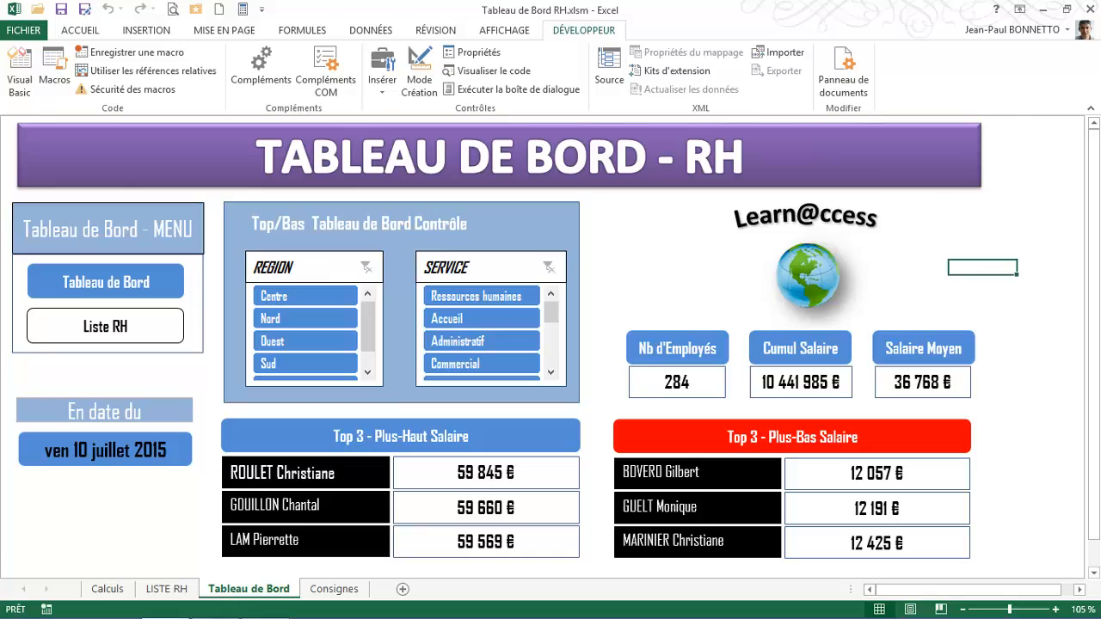
key("ctrl+Page_Up")
scroll(550, 352, "up", 7)
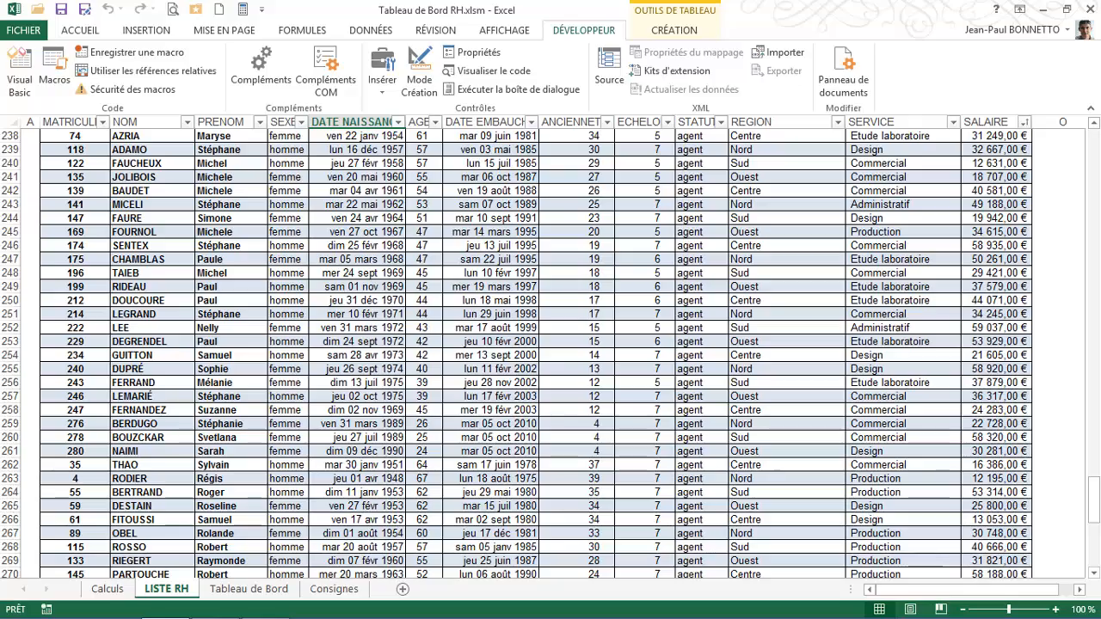
scroll(551, 353, "up", 20)
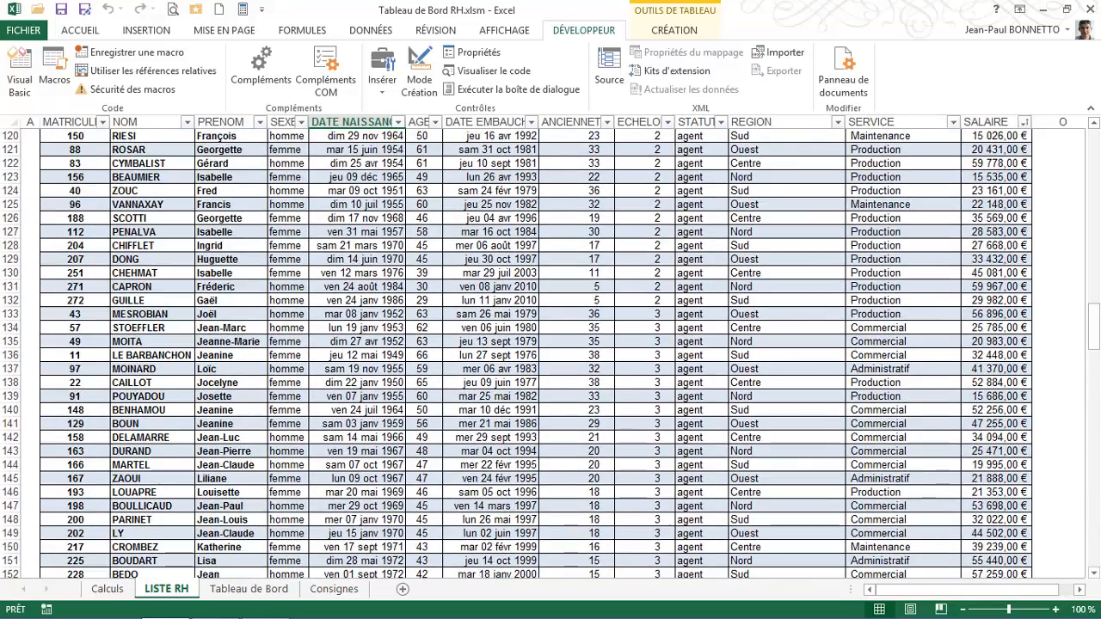
left_click(357, 314)
scroll(550, 352, "down", 20)
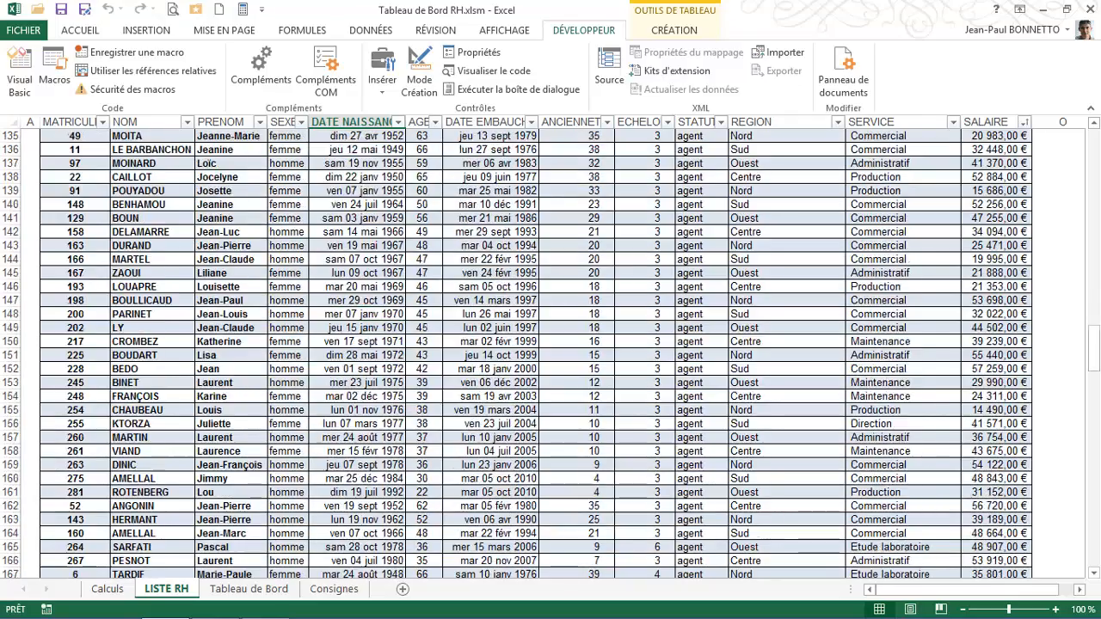
scroll(550, 353, "down", 20)
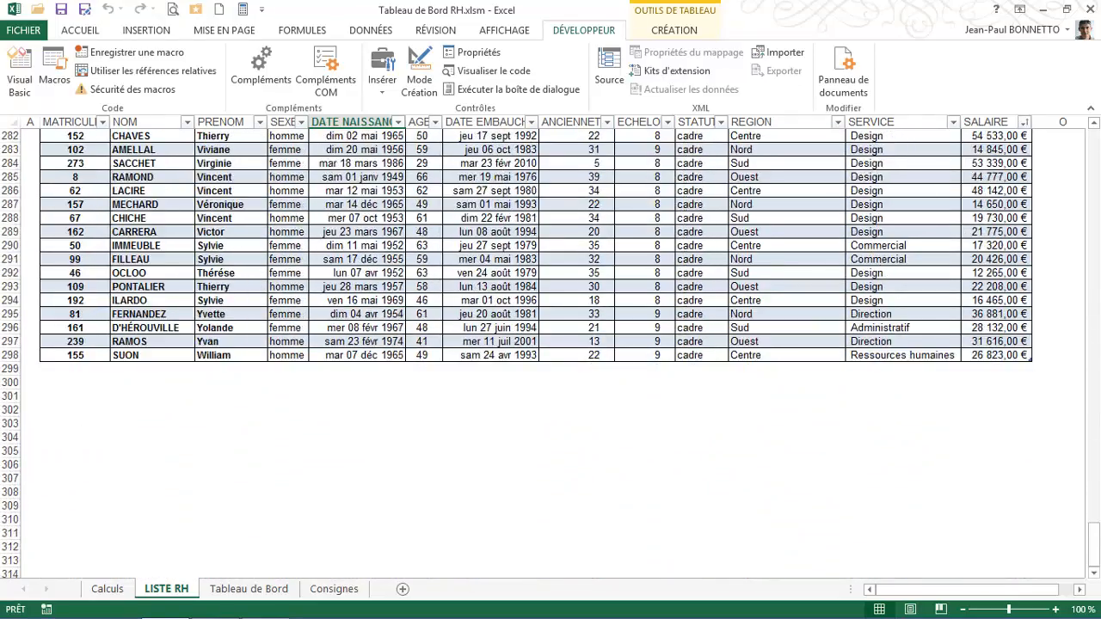
key("ctrl+Page_Down")
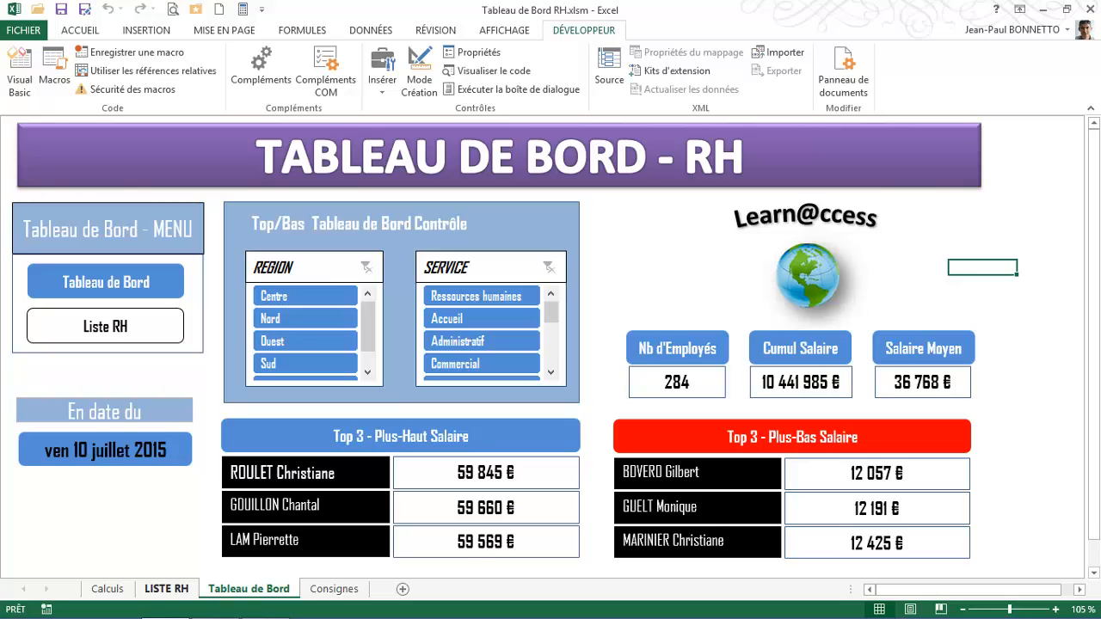
- Add a new row at the end of the employee table on the LISTE RH sheet and enter the employee number
left_click(166, 589)
key("ctrl+Right")
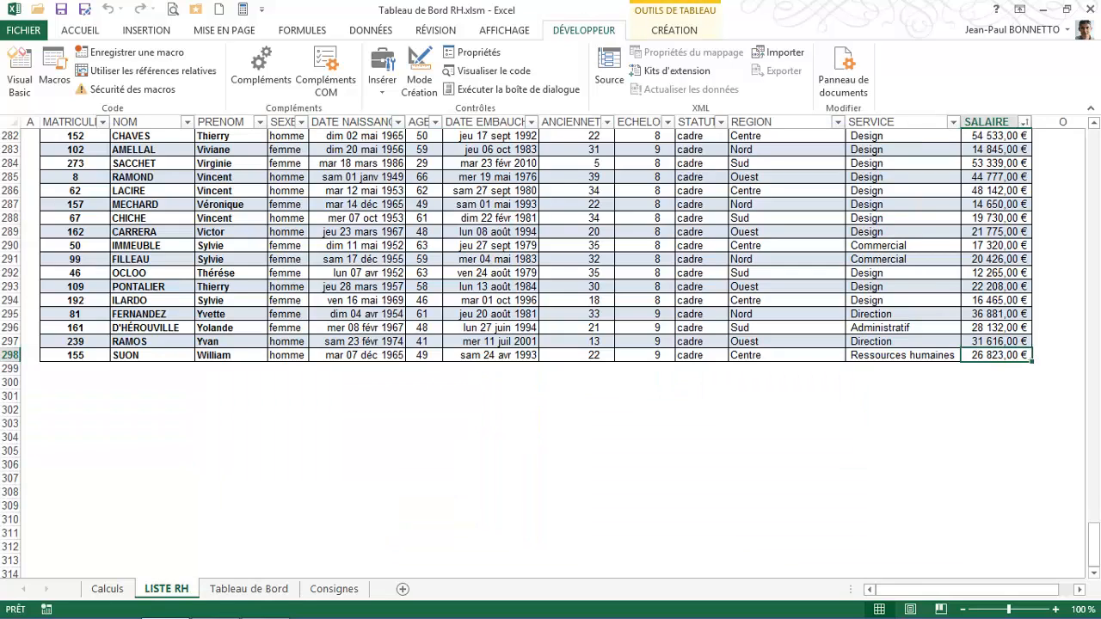
key("Tab")
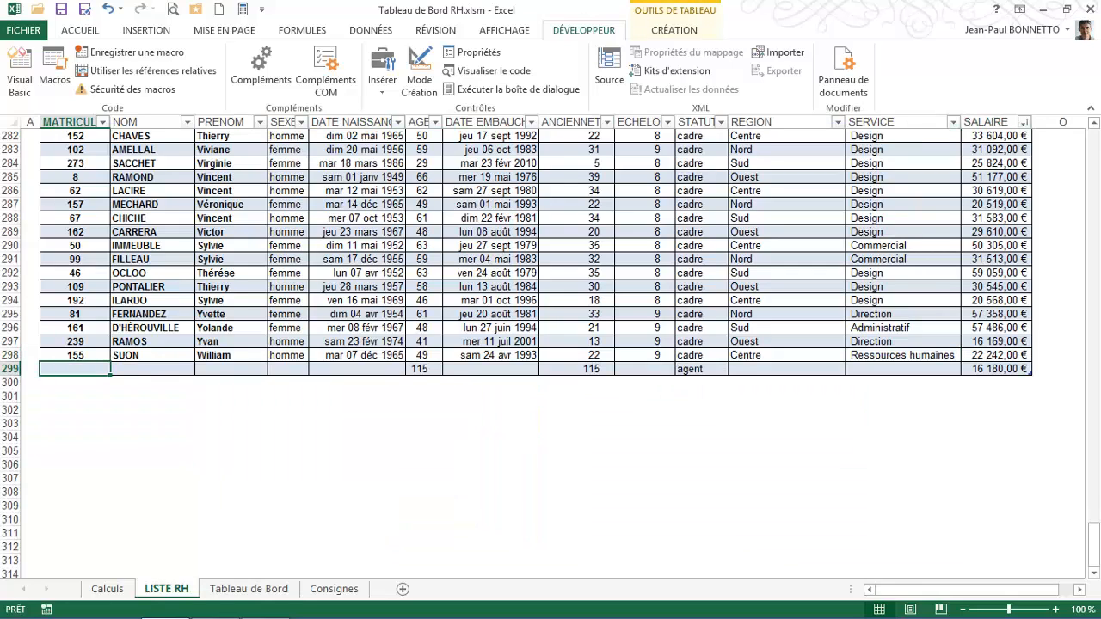
type("300")
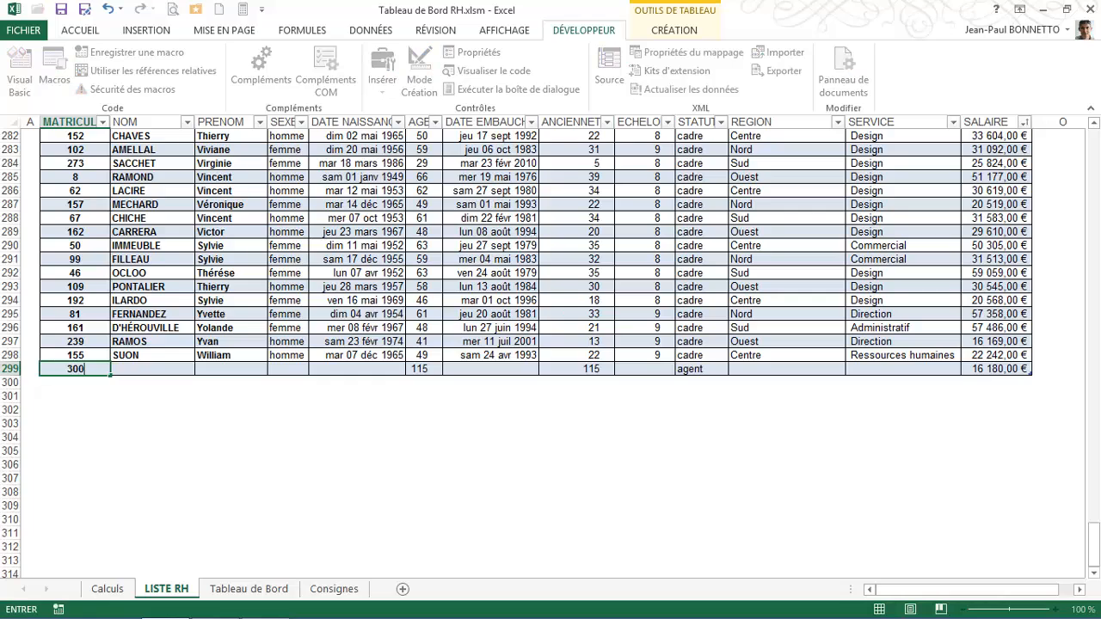
key("Tab")
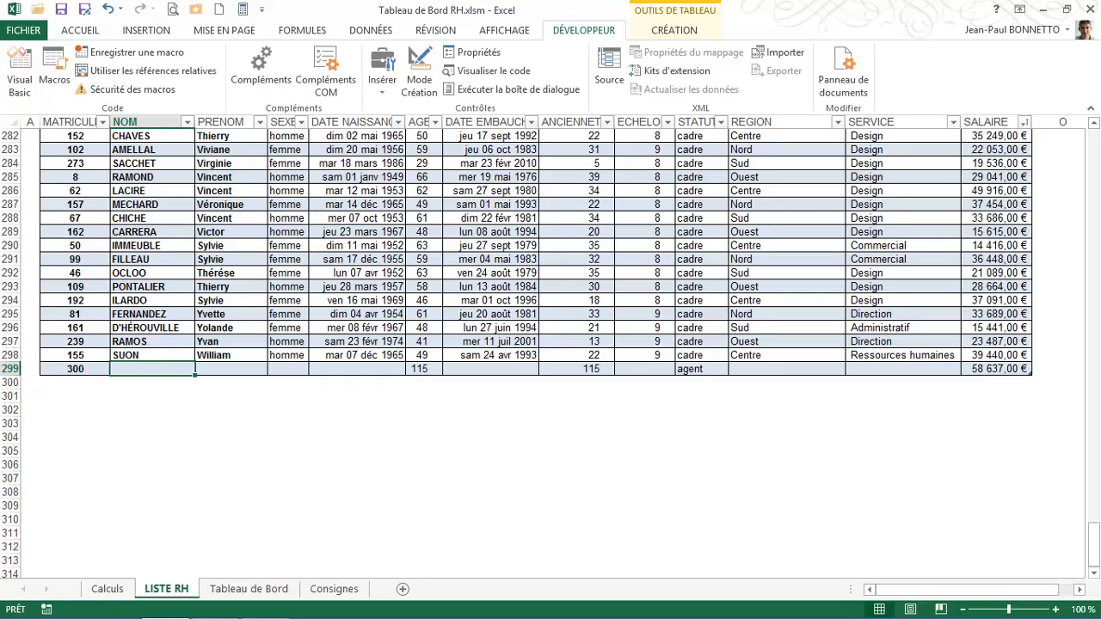
- Enter the new employee's surname and first name in the added row
type("BONNETTO")
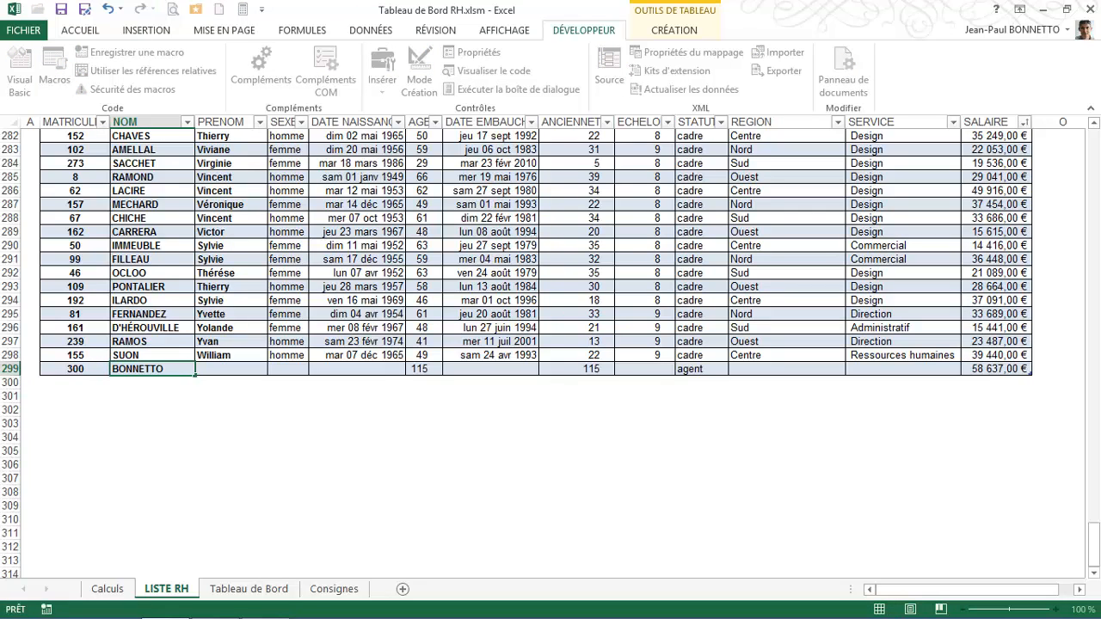
key("Tab")
type("Jean-")
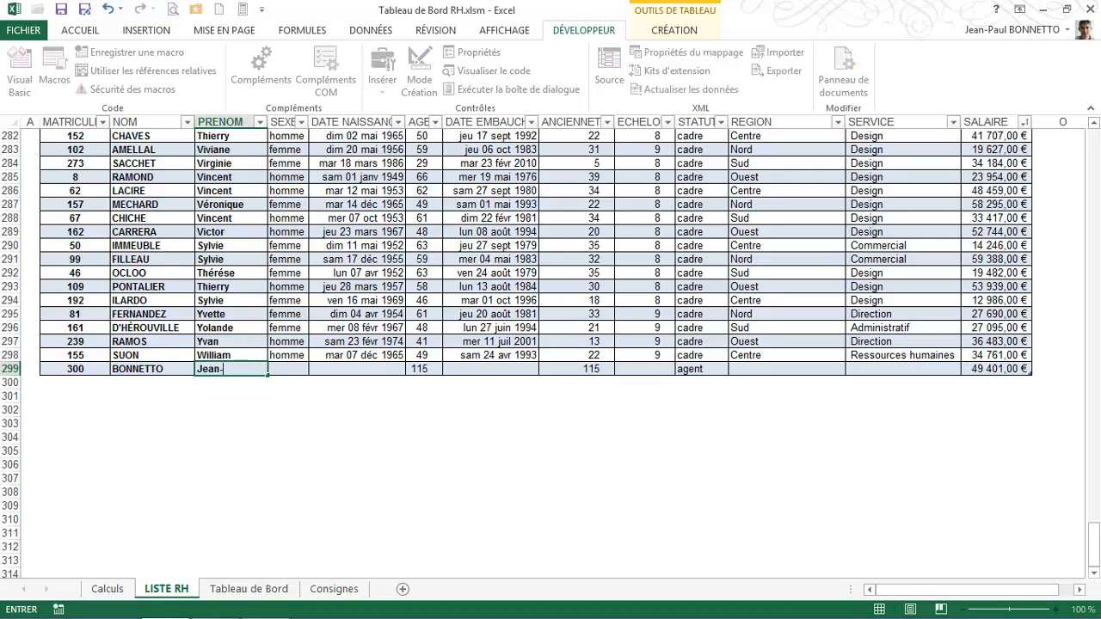
type("Paul")
key("Tab")
- Set the new employee's sex to homme and fill in the date of birth
type("homme")
key("Tab")
type("24")
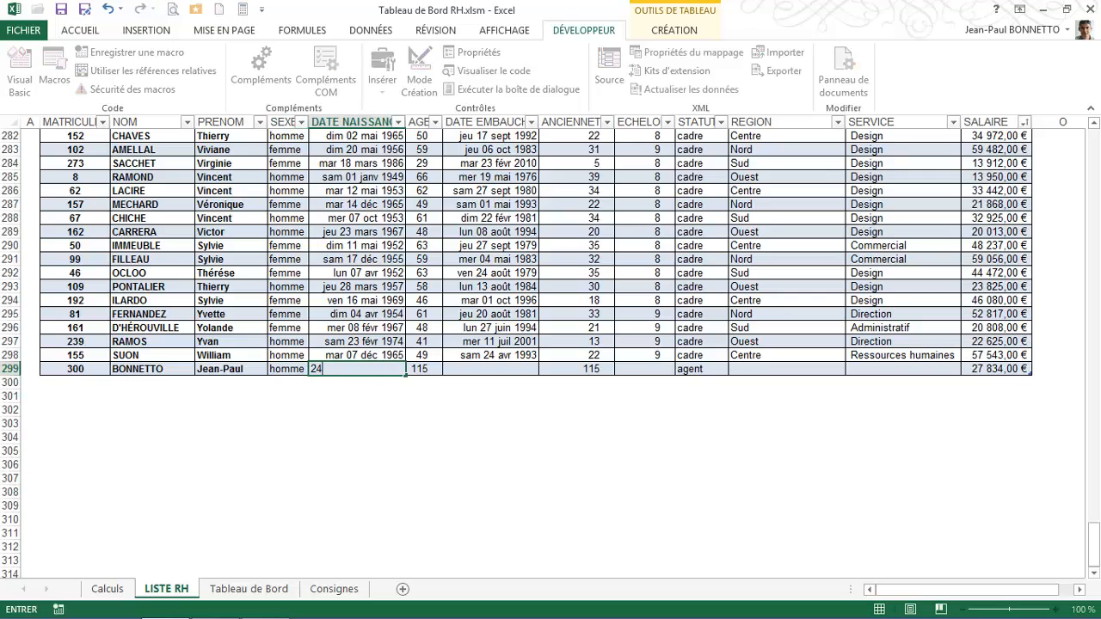
type("/5/")
type("1967")
key("Tab")
key("Tab")
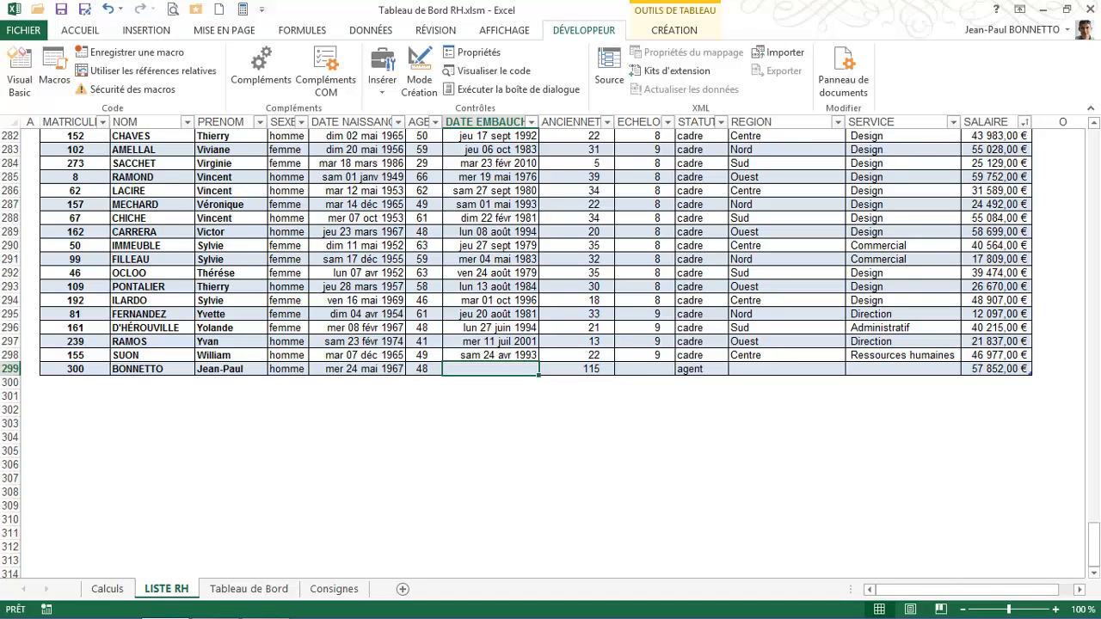
- Enter the hire date 1/1/2013 and echelon 8 for the new employee
type("1/")
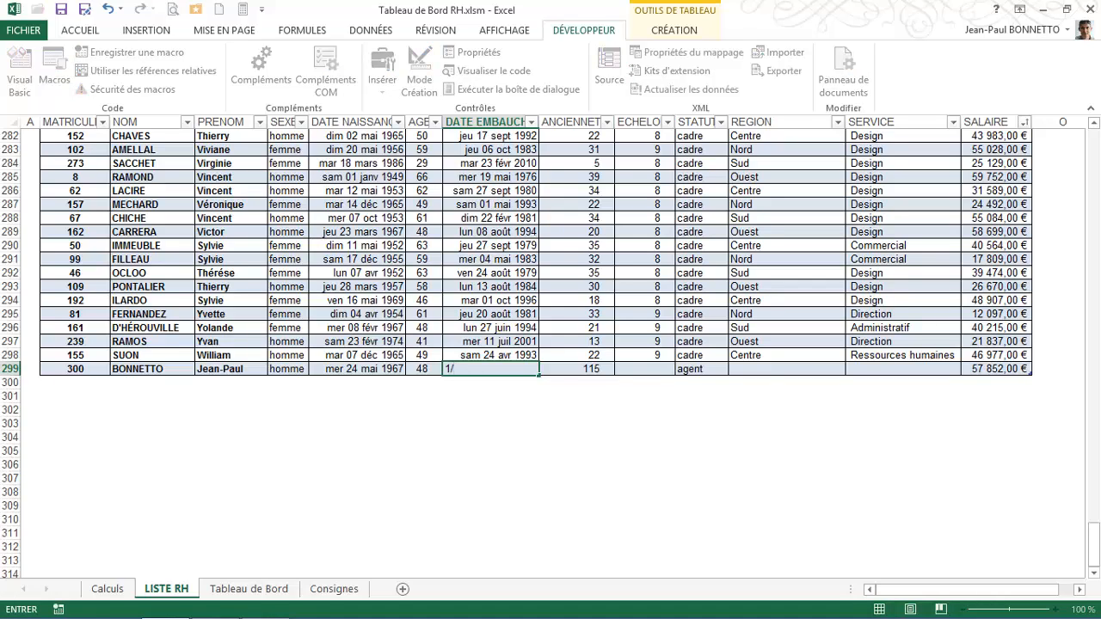
type("1/2013")
key("Tab")
key("Tab")
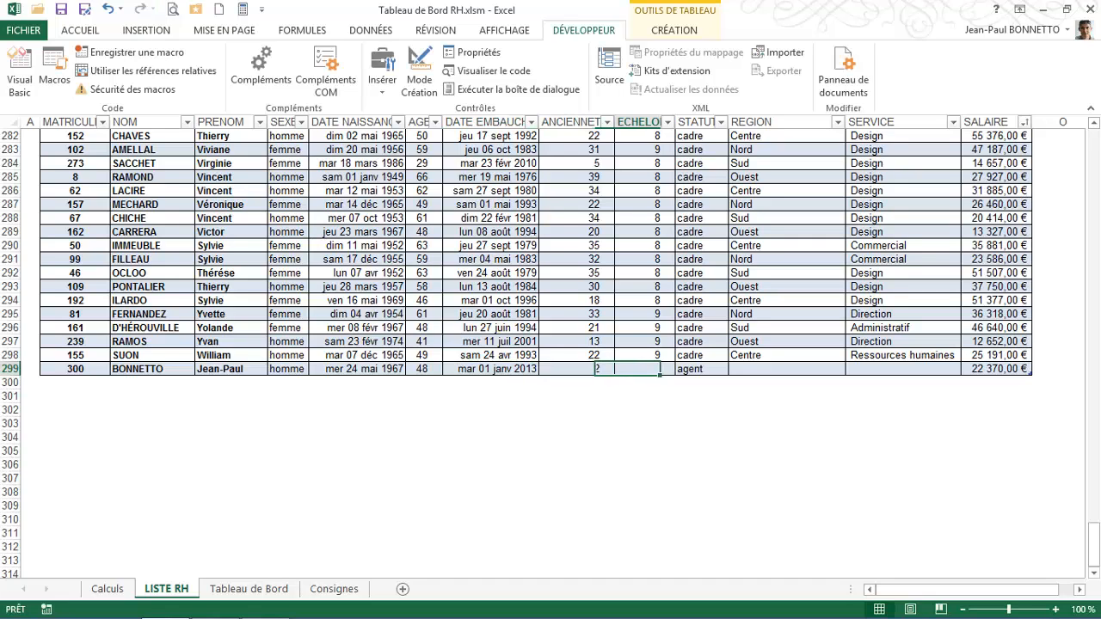
type("8")
key("Tab")
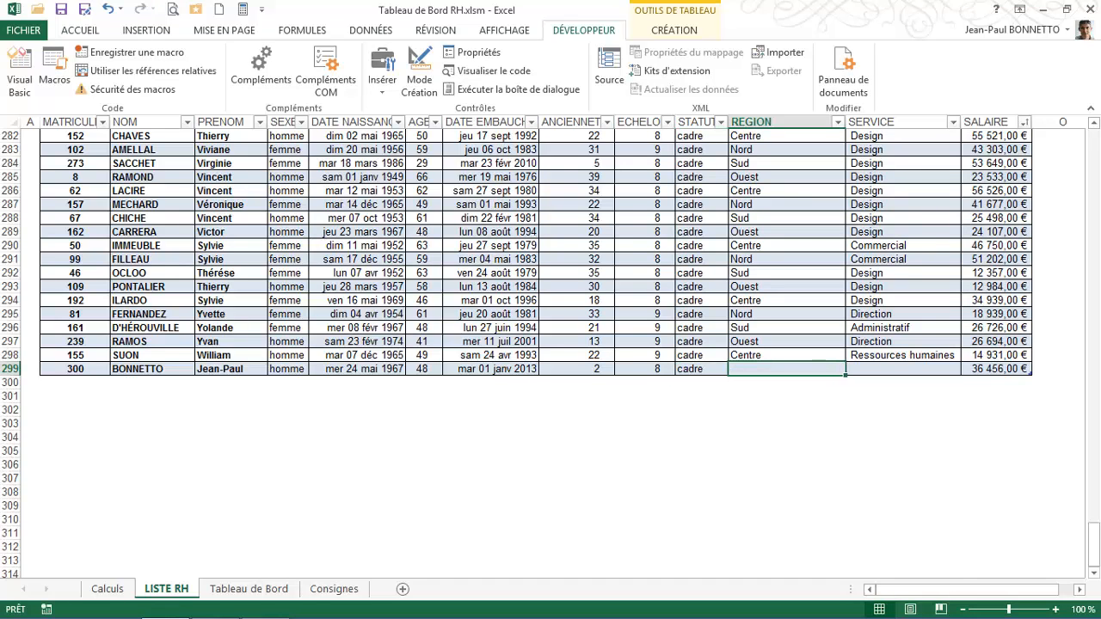
- Complete the new row with region Ouest, service Administratif and a salary of 29753
type("Ouest")
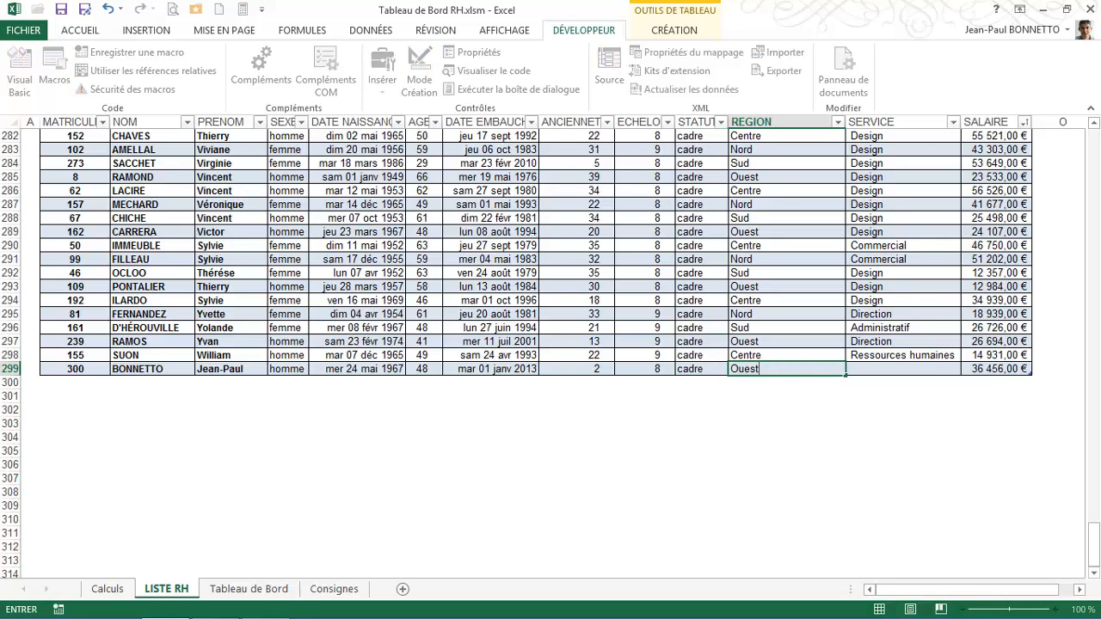
key("Tab")
type("A")
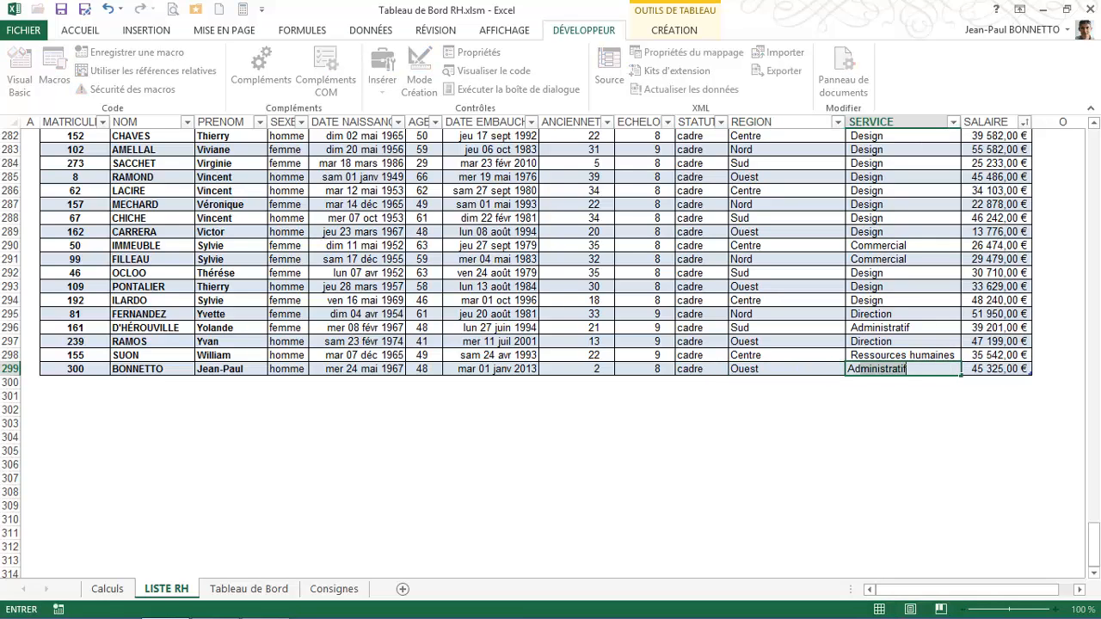
key("Tab")
type("29753")
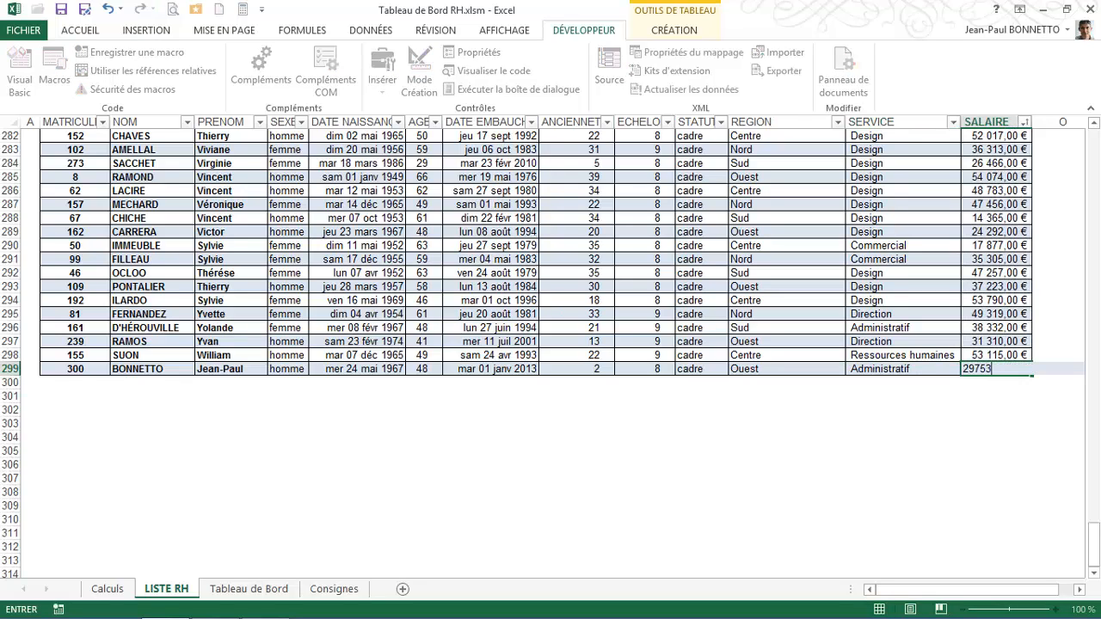
key("Return")
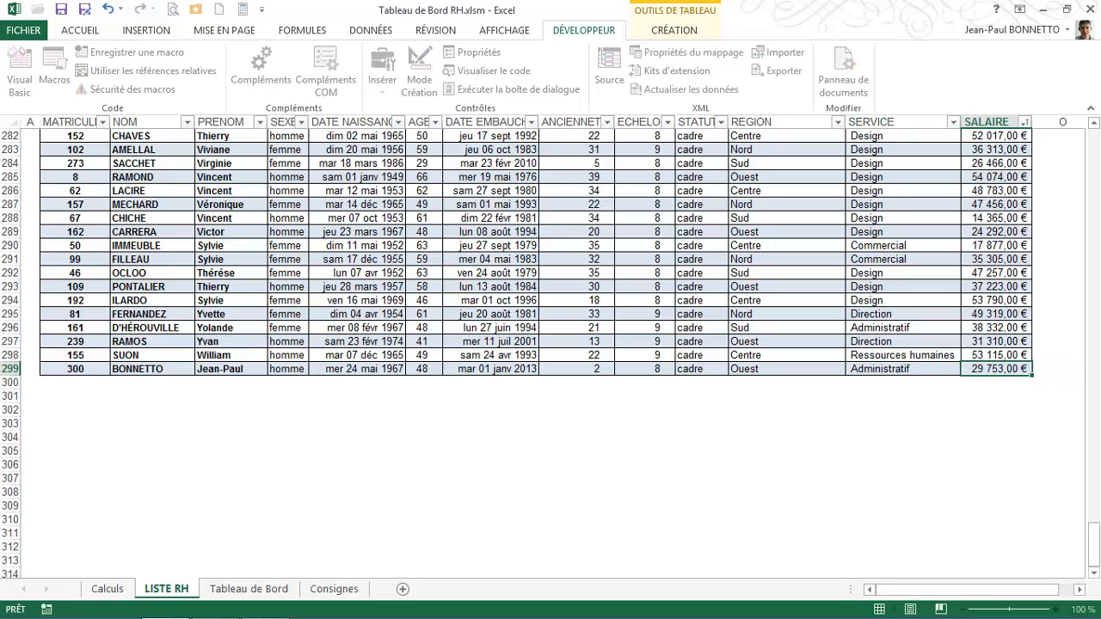
left_click(356, 313)
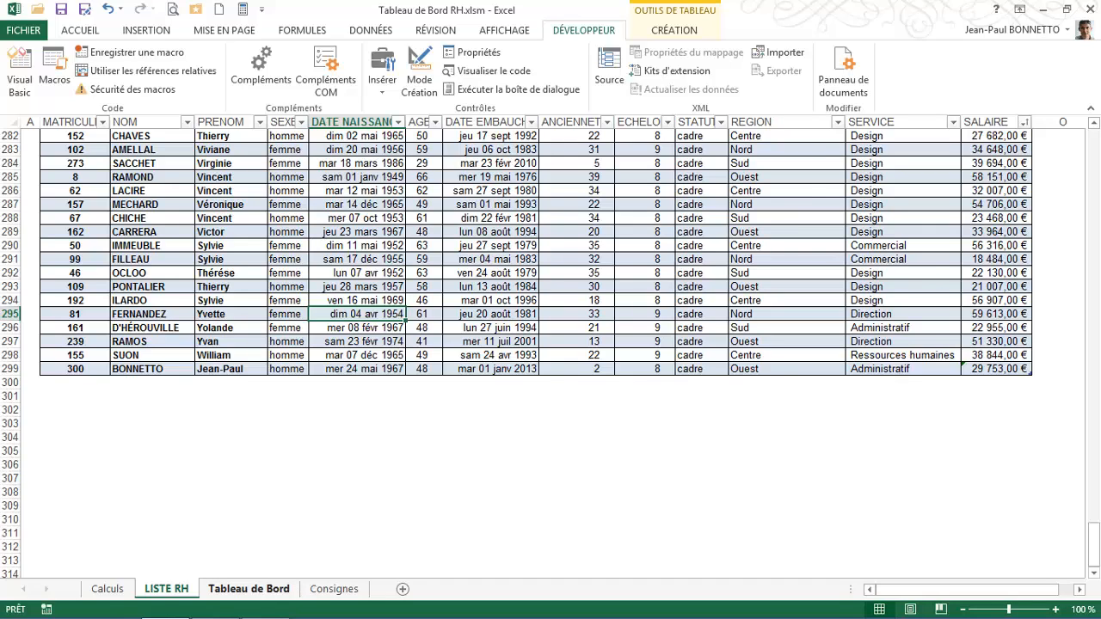
- Refresh all pivot tables of the workbook from the top 3 salaries pivot table on the Calculs sheet
left_click(249, 589)
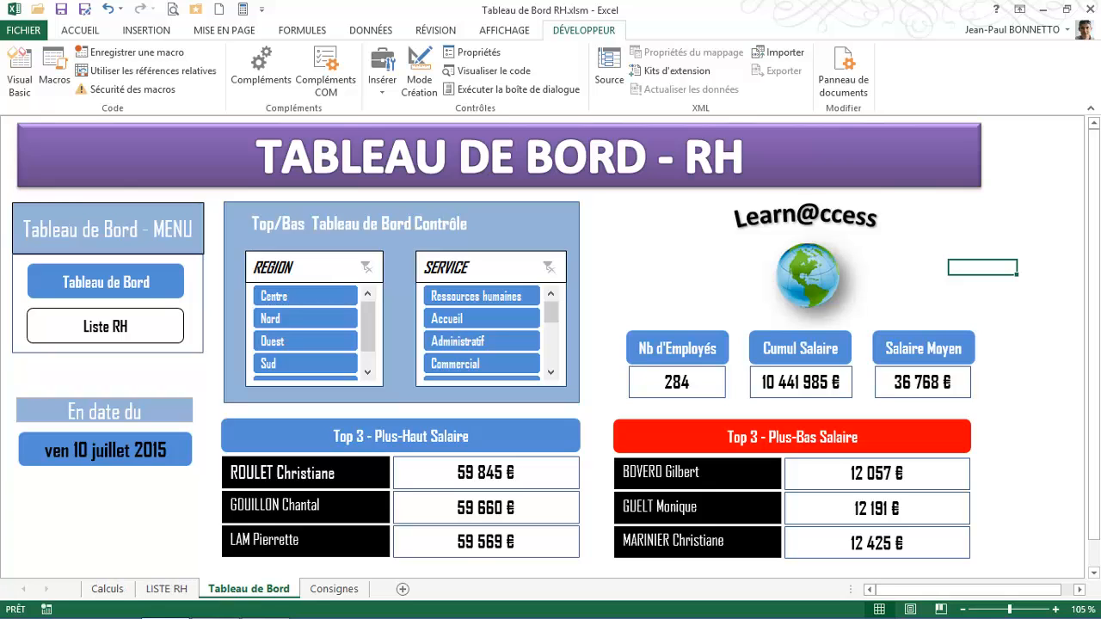
left_click(108, 589)
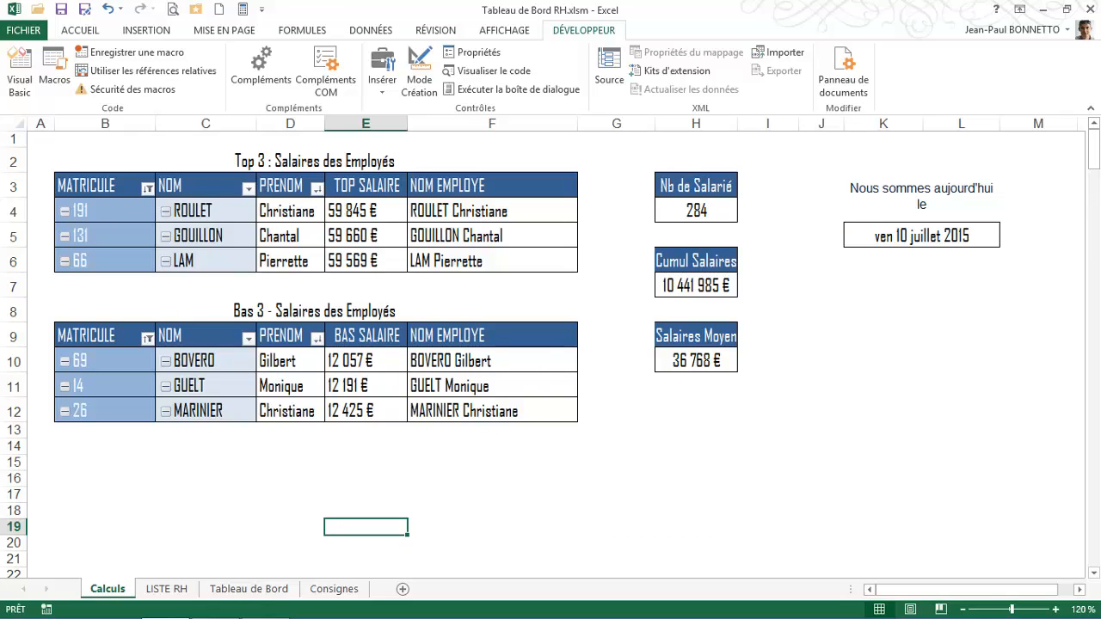
left_click(363, 234)
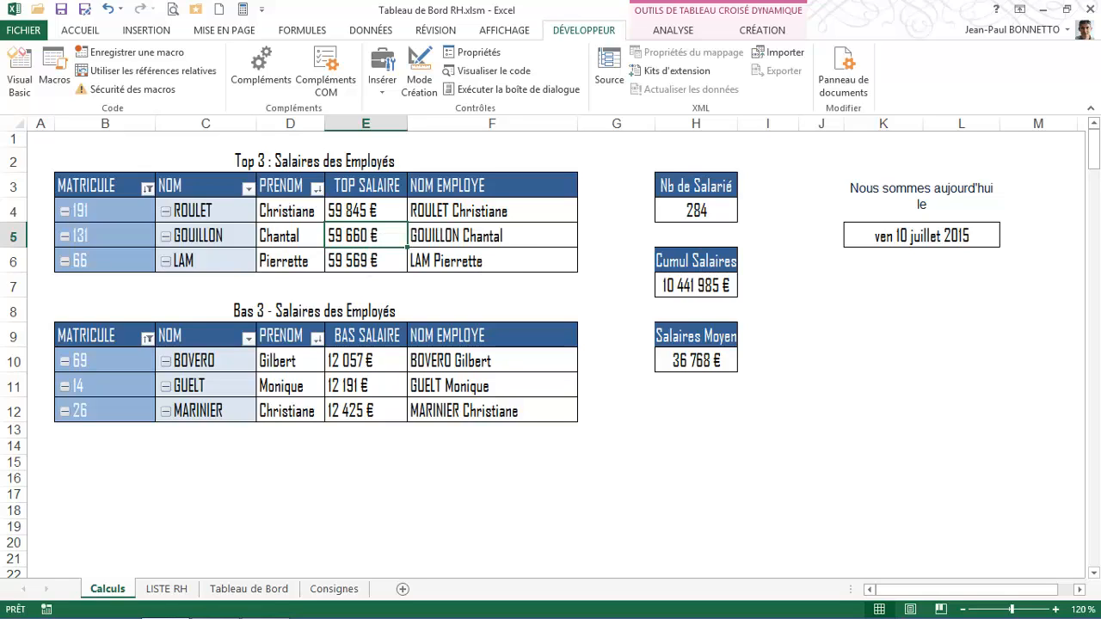
left_click(280, 231)
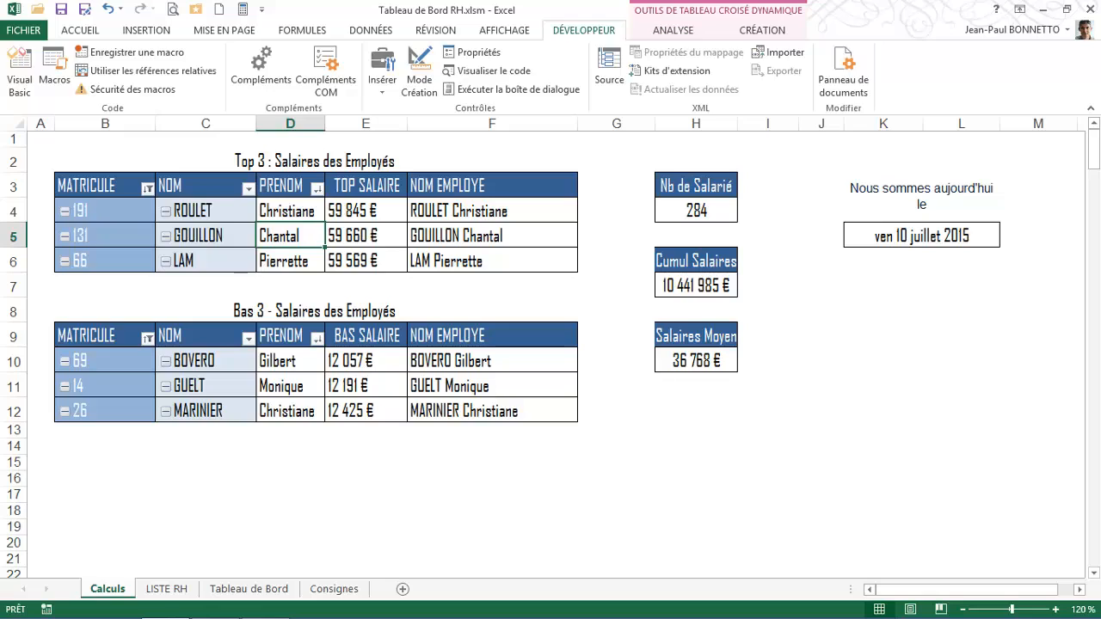
left_click(673, 30)
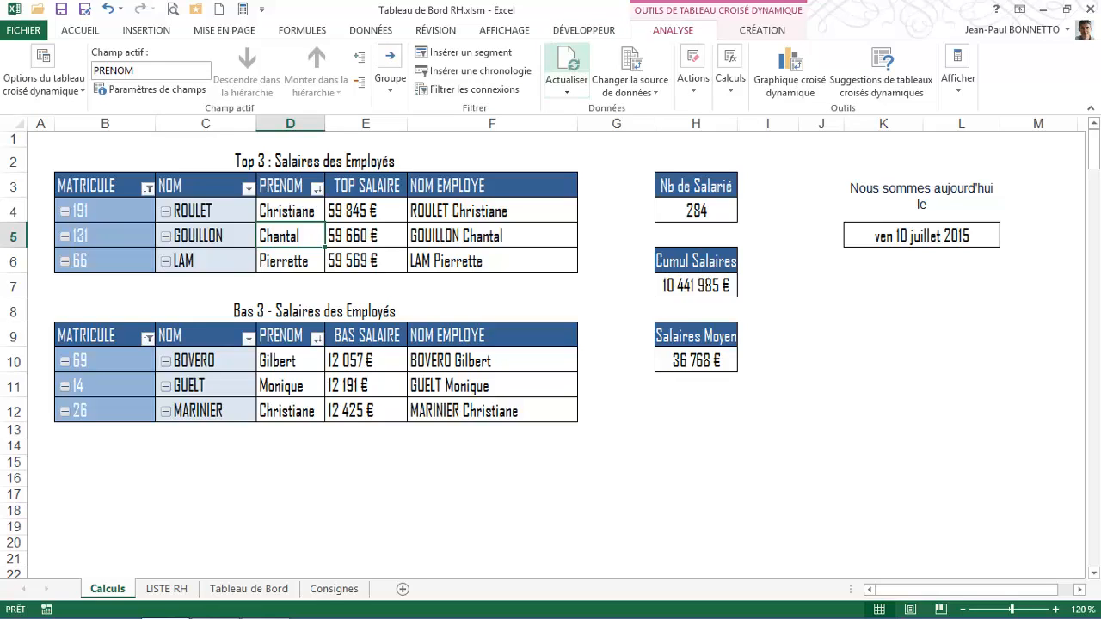
left_click(566, 86)
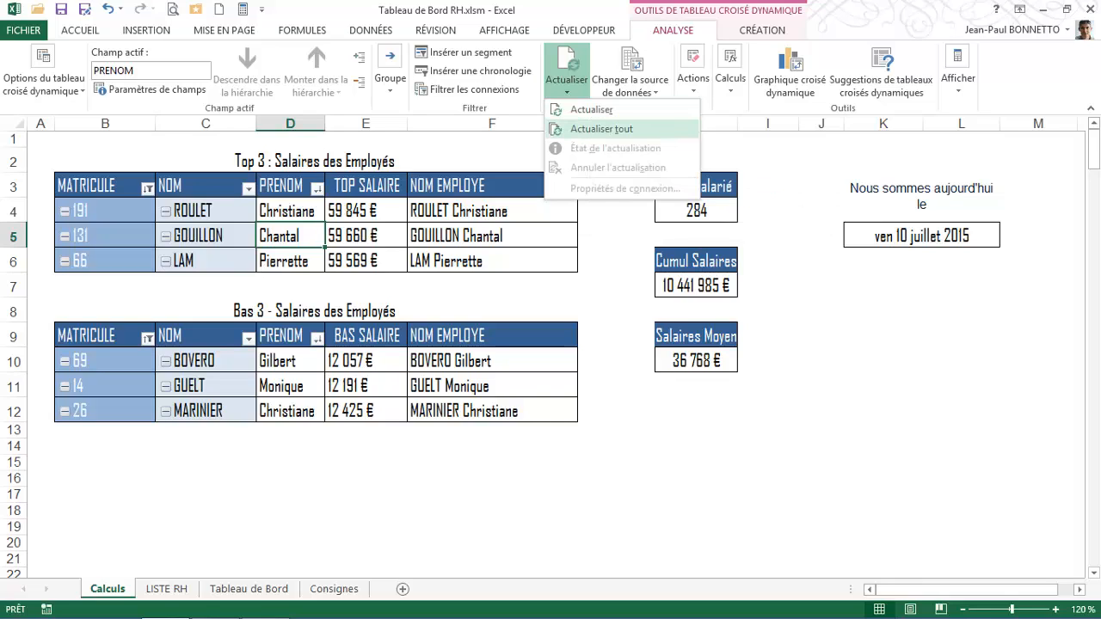
left_click(601, 129)
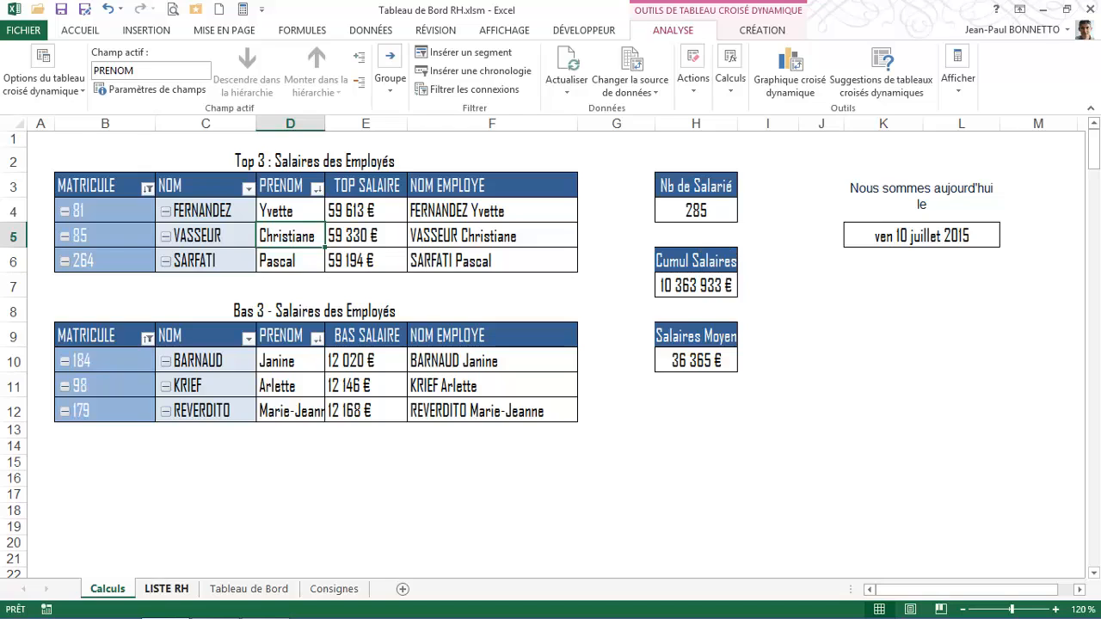
- Check the added employee row on the LISTE RH sheet against the figures on the Tableau de Bord sheet
left_click(166, 589)
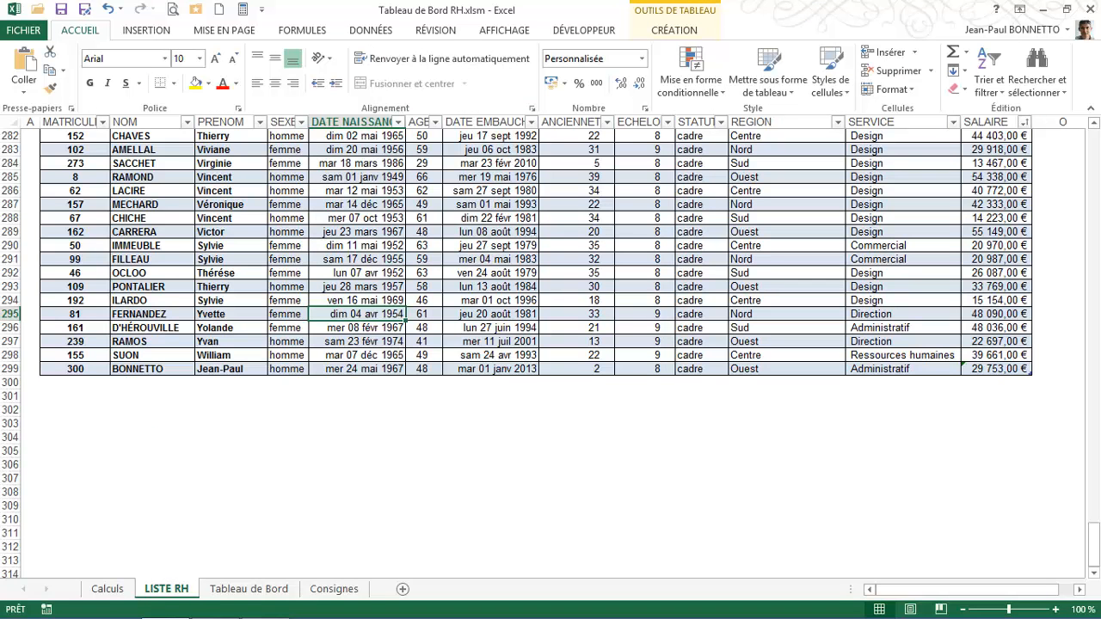
left_click(138, 369)
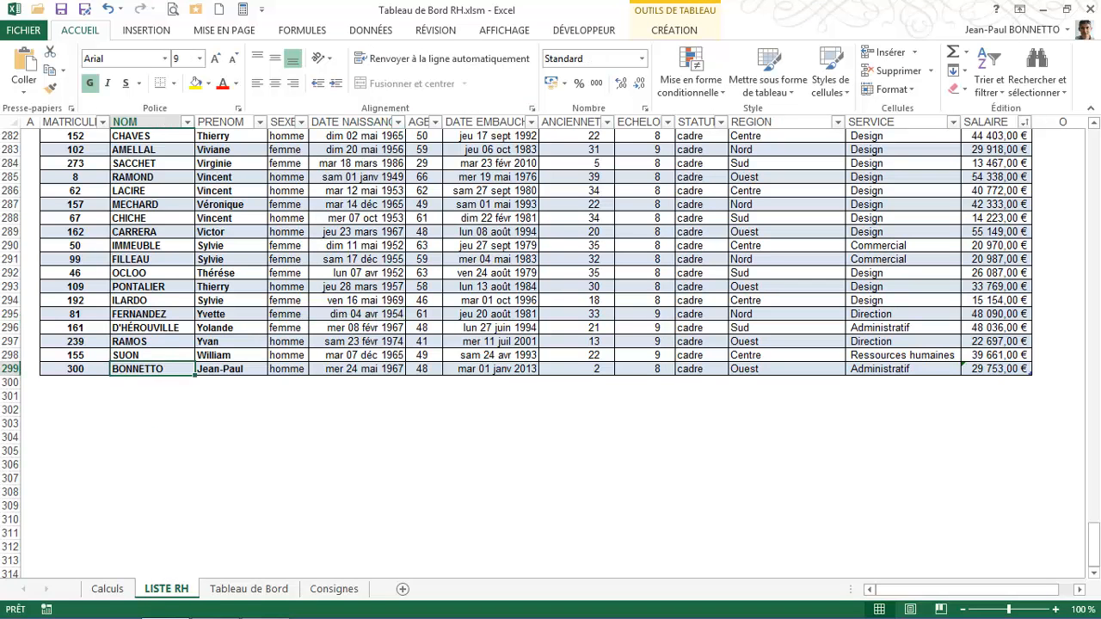
left_click(108, 368)
left_click(249, 589)
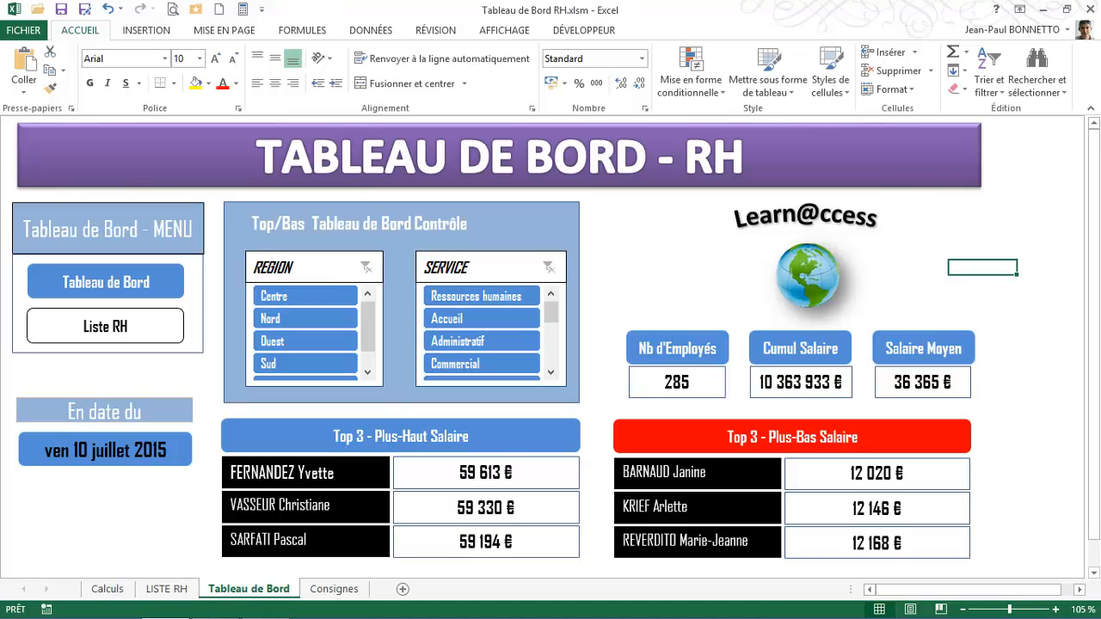
- Refresh all pivot tables again from the top 3 salaries pivot table on the Calculs sheet
key("ctrl+Page_Up")
key("ctrl+Page_Up")
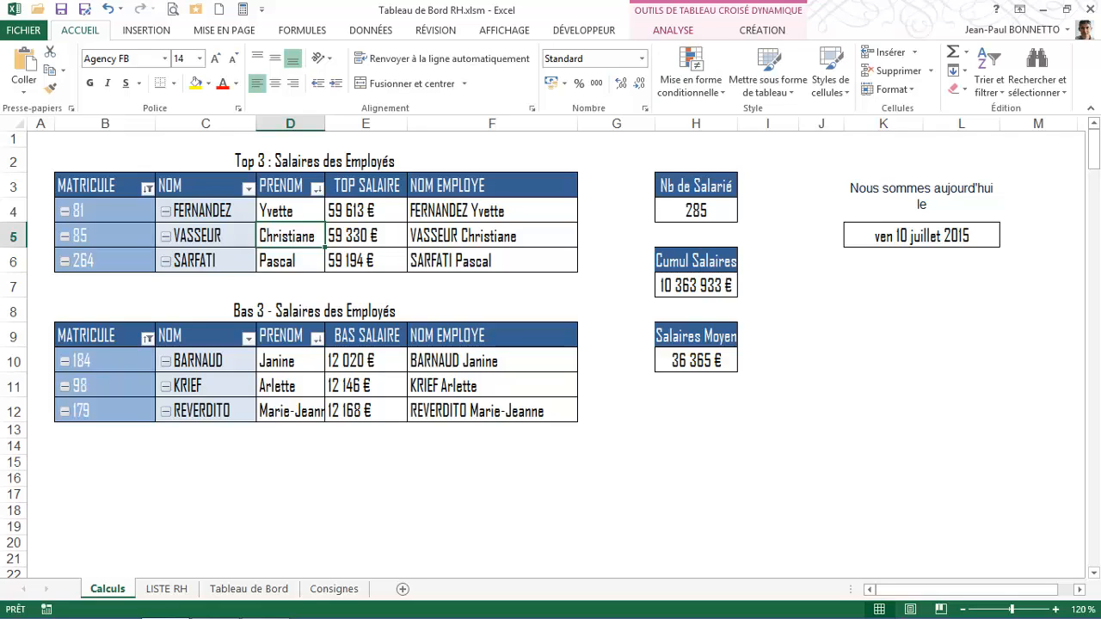
left_click(672, 30)
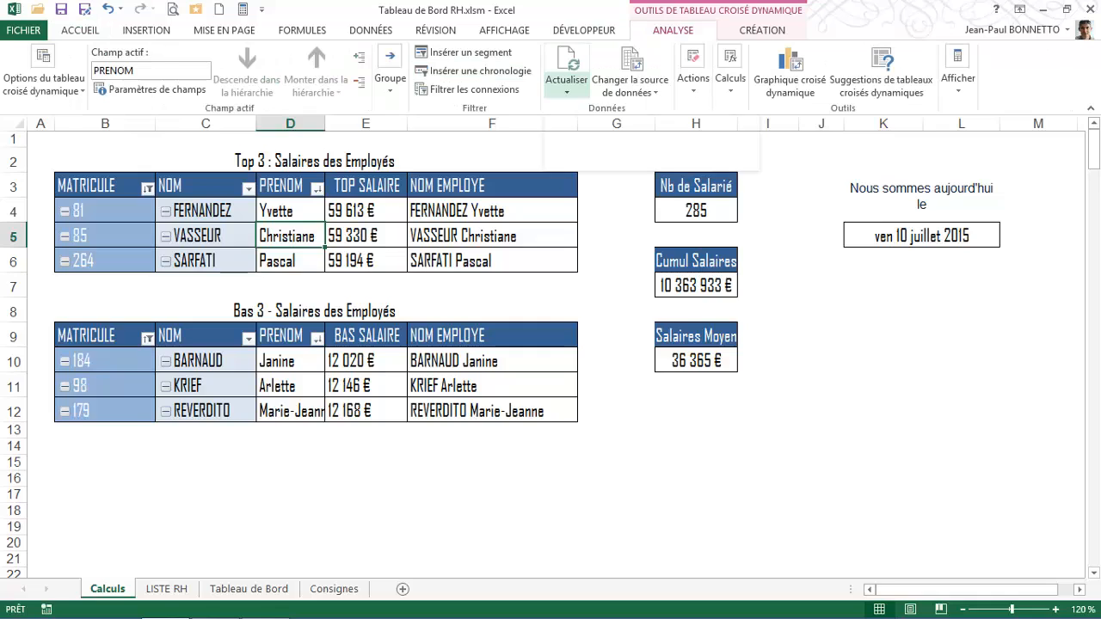
left_click(566, 86)
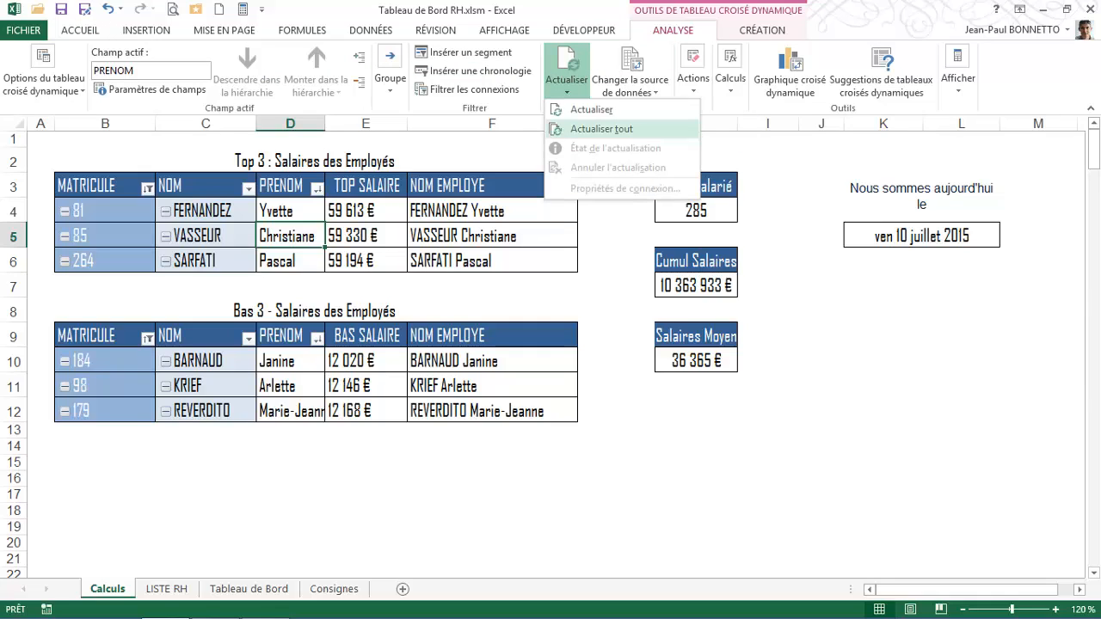
left_click(601, 128)
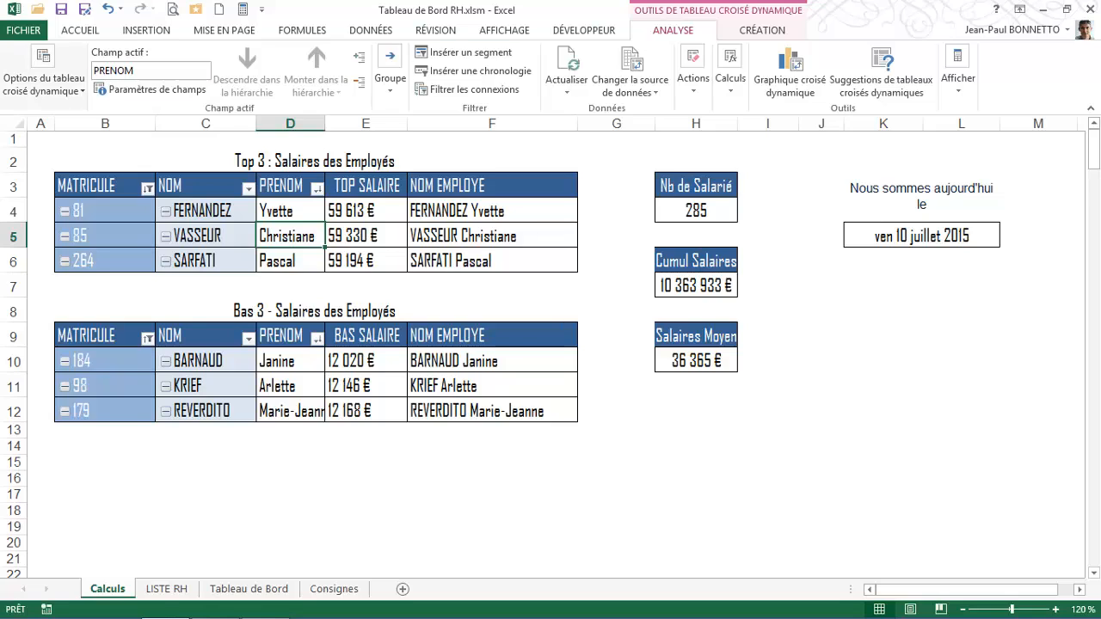
- Set the top 3 salaries pivot table to refresh its data when the file opens, and accept this for all pivot tables sharing the source
left_click(43, 80)
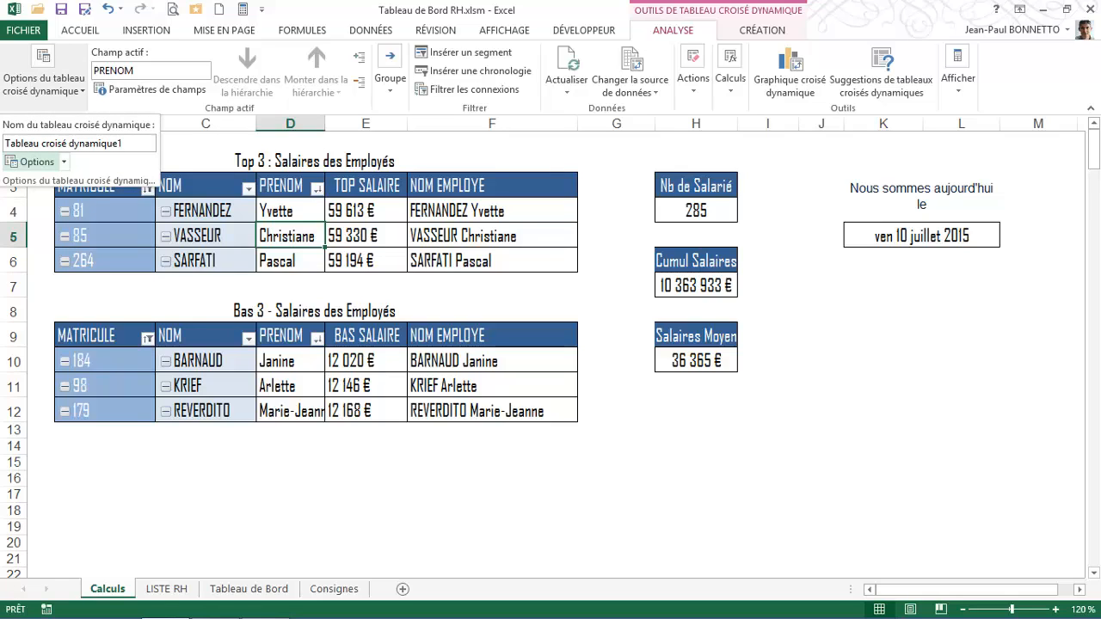
left_click(63, 162)
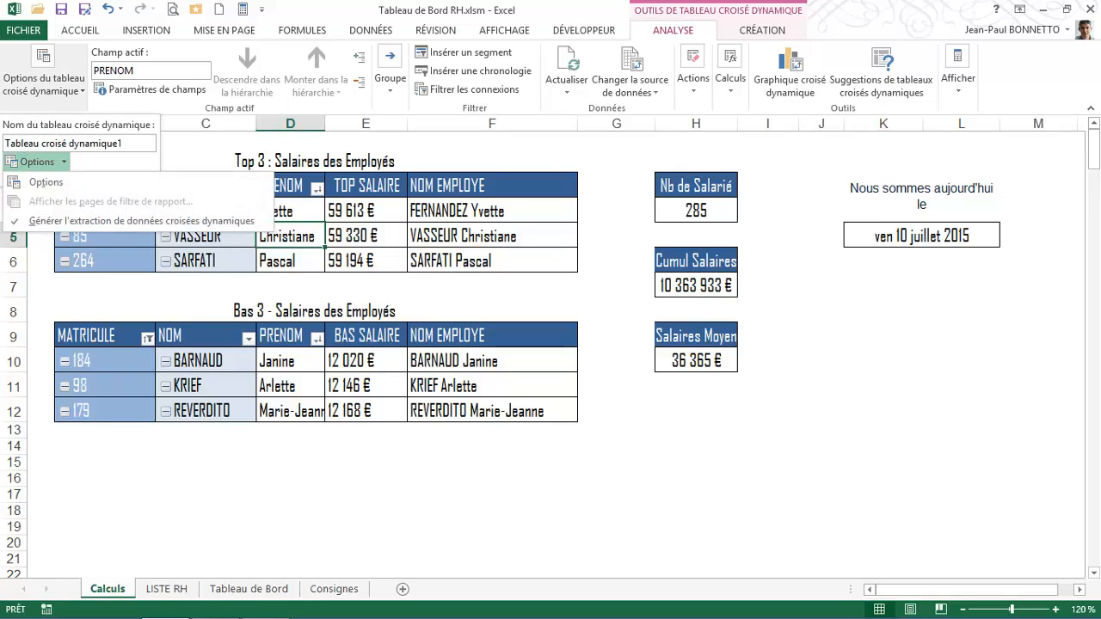
left_click(63, 162)
left_click(37, 162)
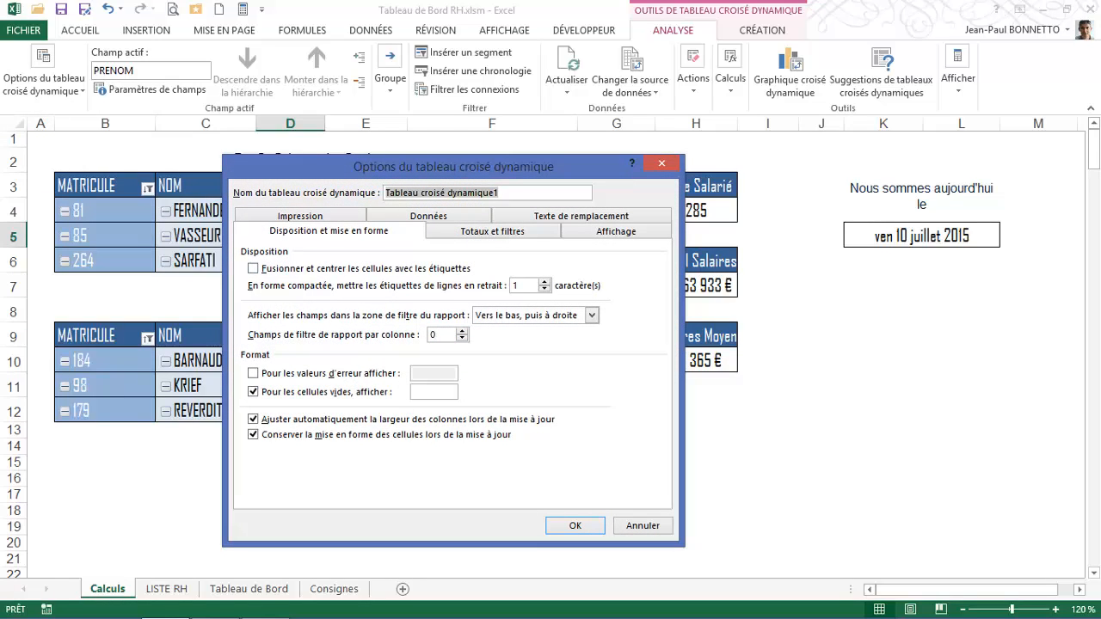
left_click(429, 216)
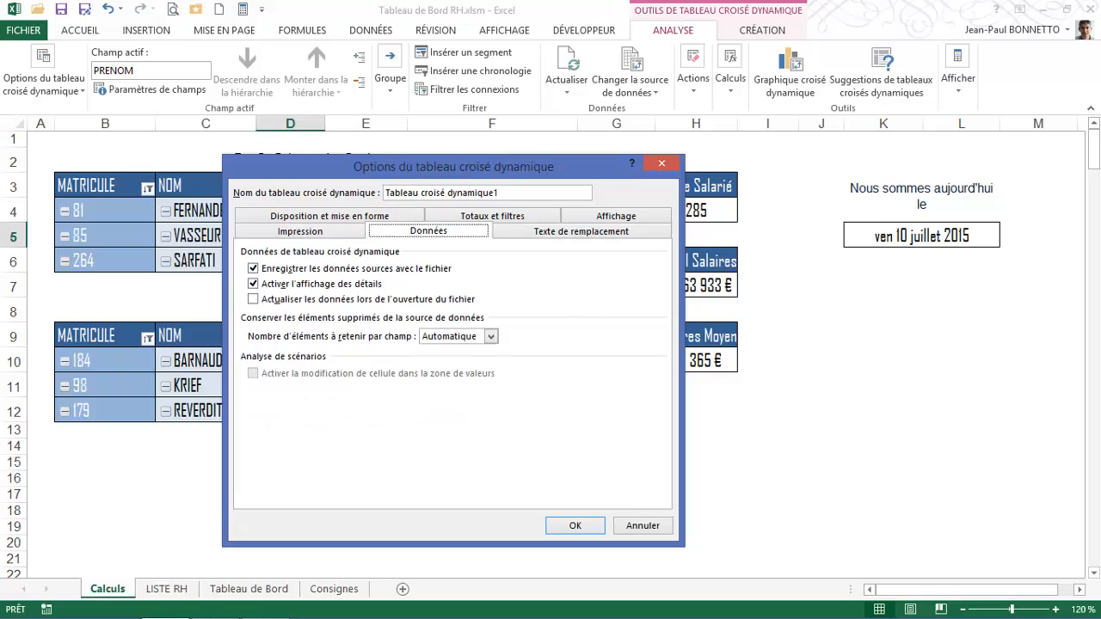
left_click(253, 299)
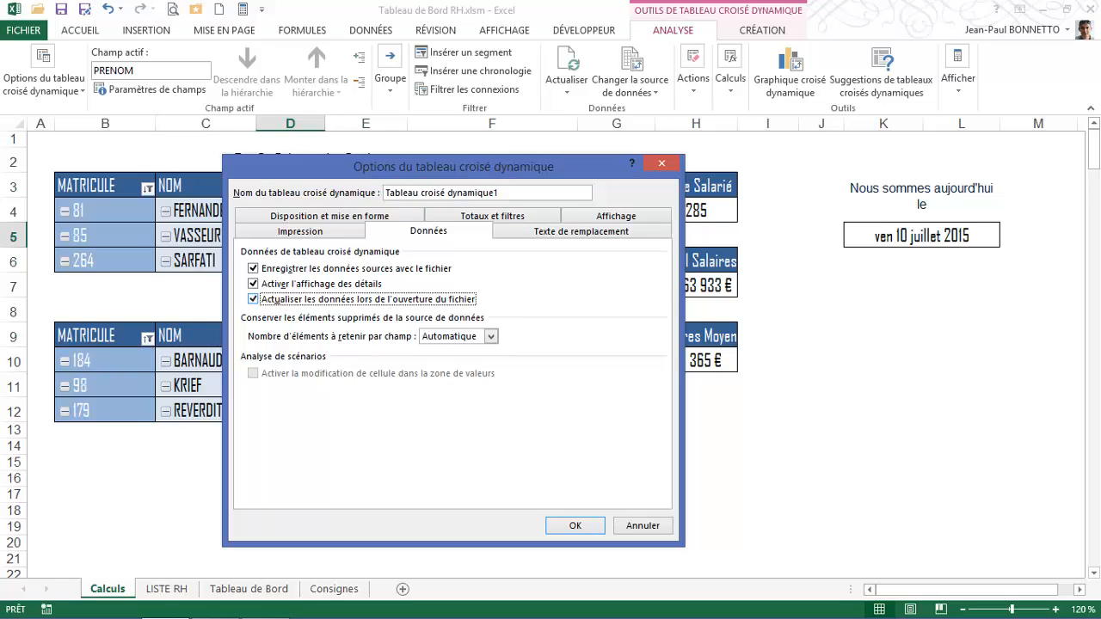
left_click(277, 302)
left_click(276, 302)
left_click(574, 526)
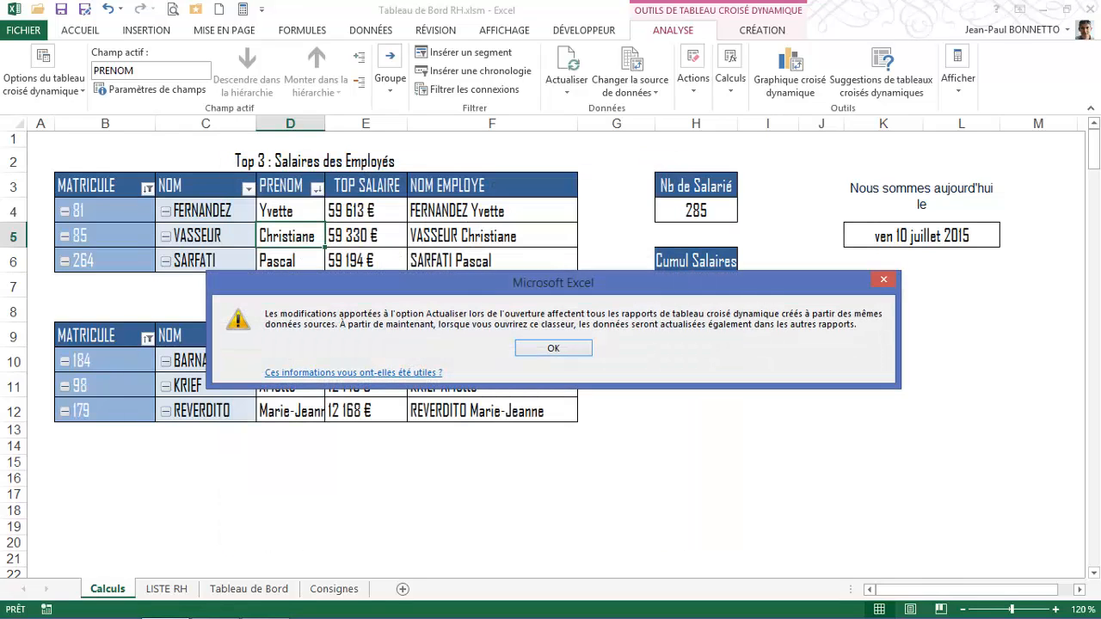
key("Return")
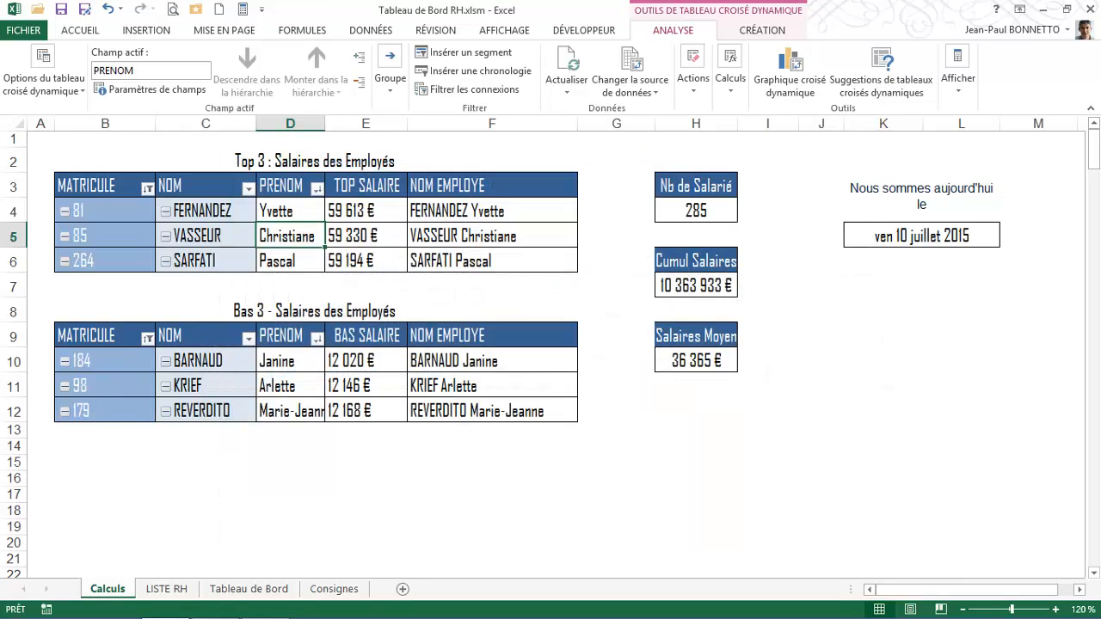
left_click(696, 210)
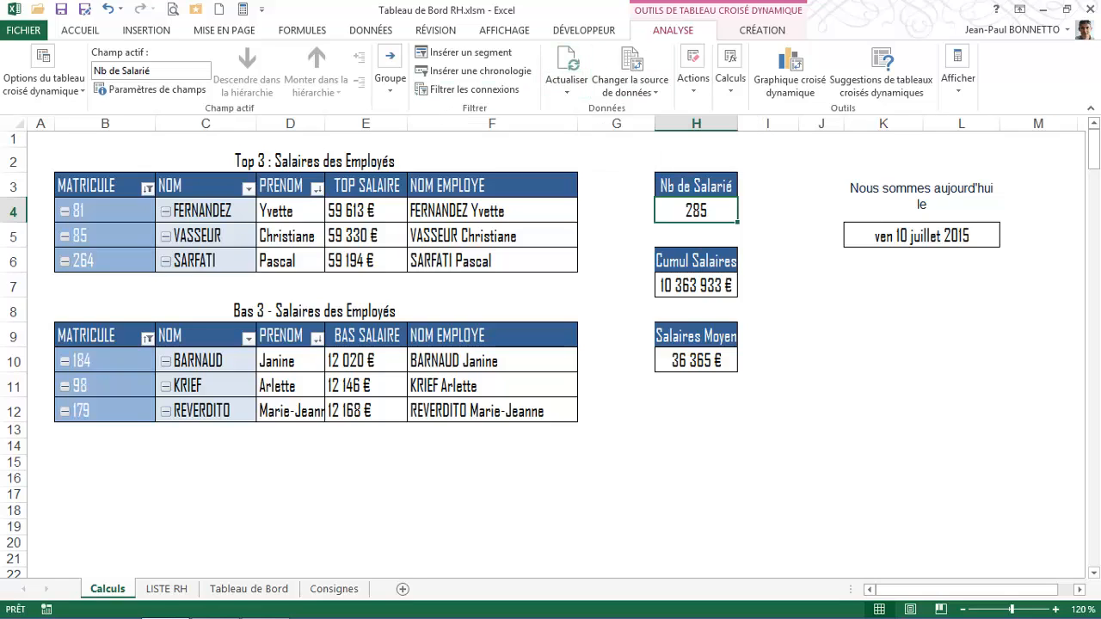
left_click(366, 186)
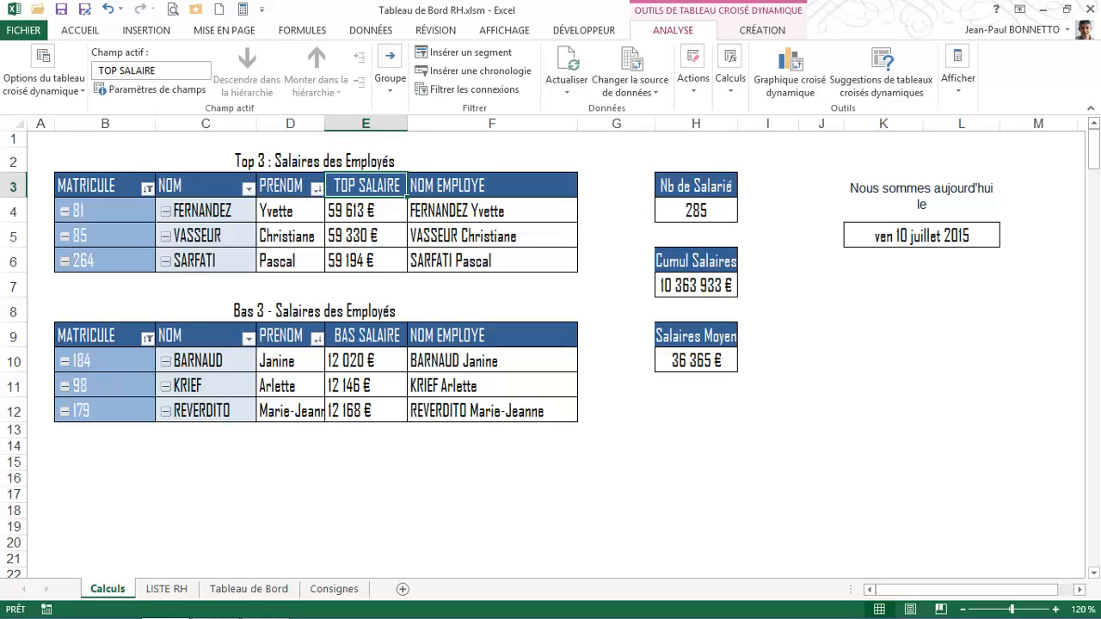
left_click(104, 186)
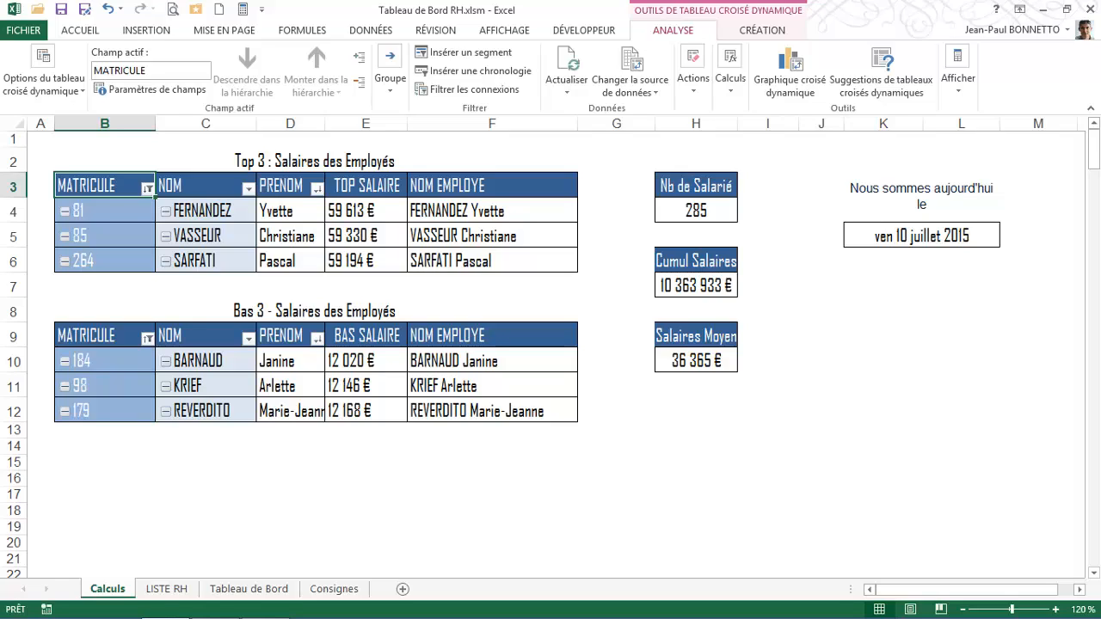
- Check in the ribbon customization options that the Développeur tab is enabled, and keep it enabled
left_click(504, 30)
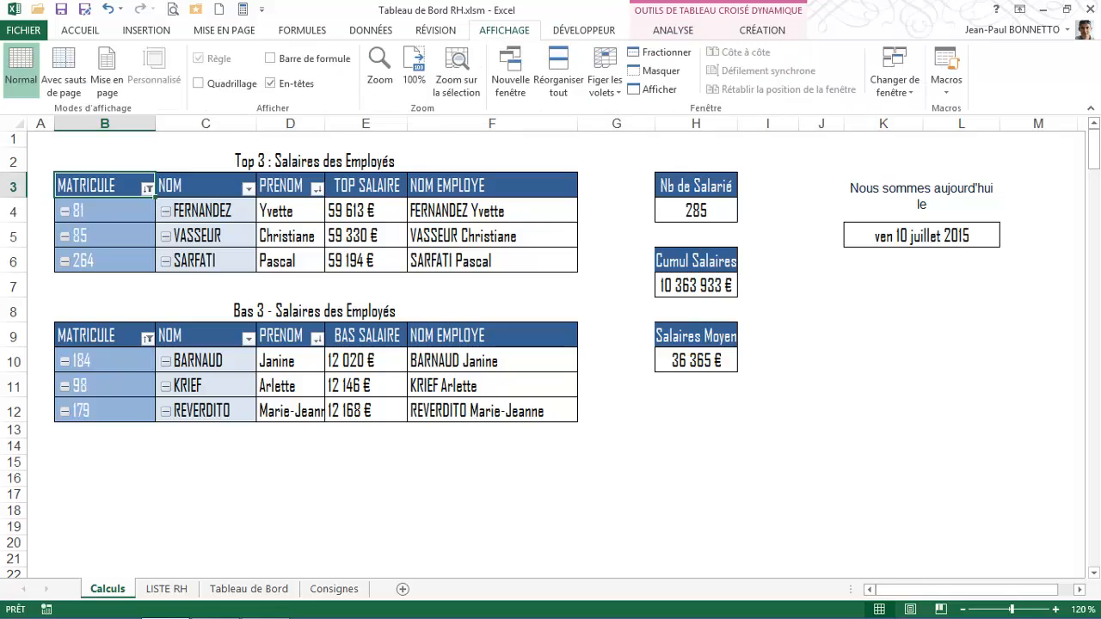
left_click(584, 30)
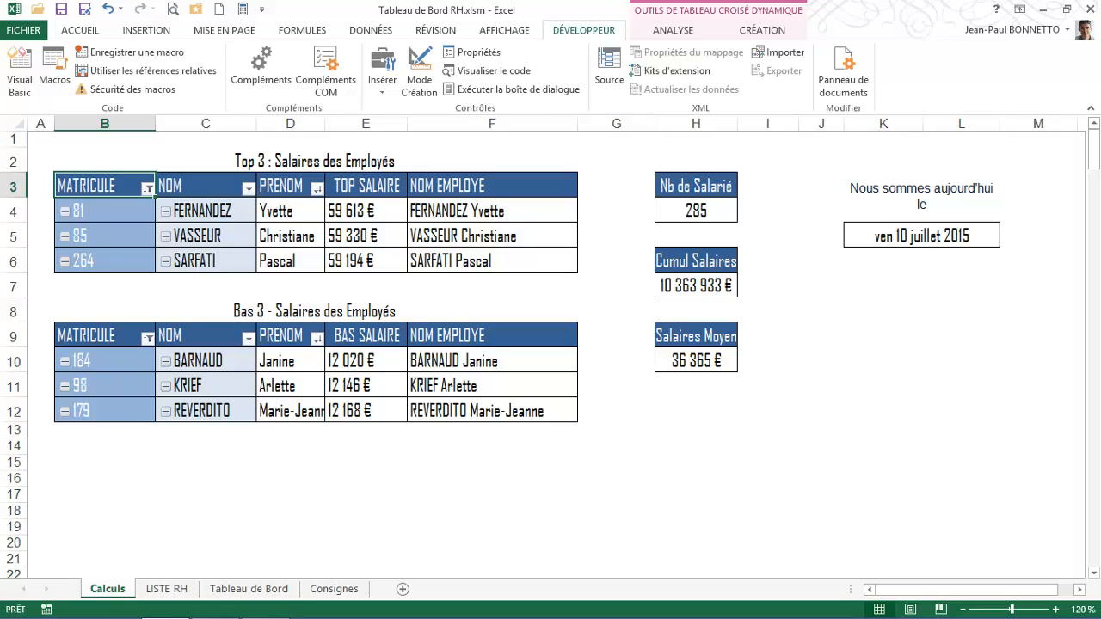
right_click(938, 74)
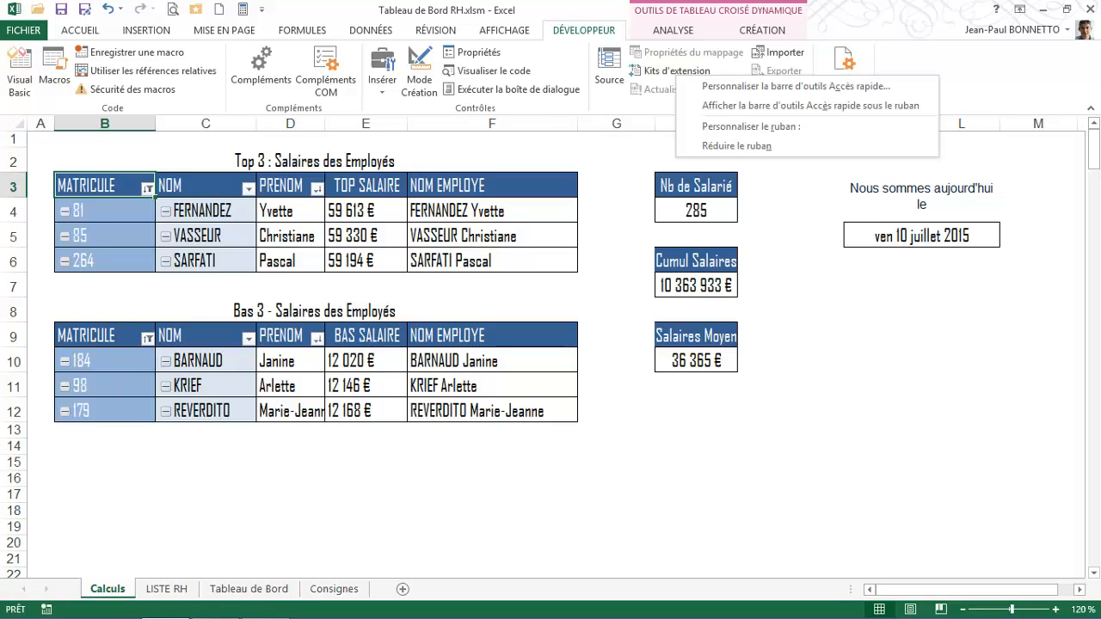
right_click(957, 72)
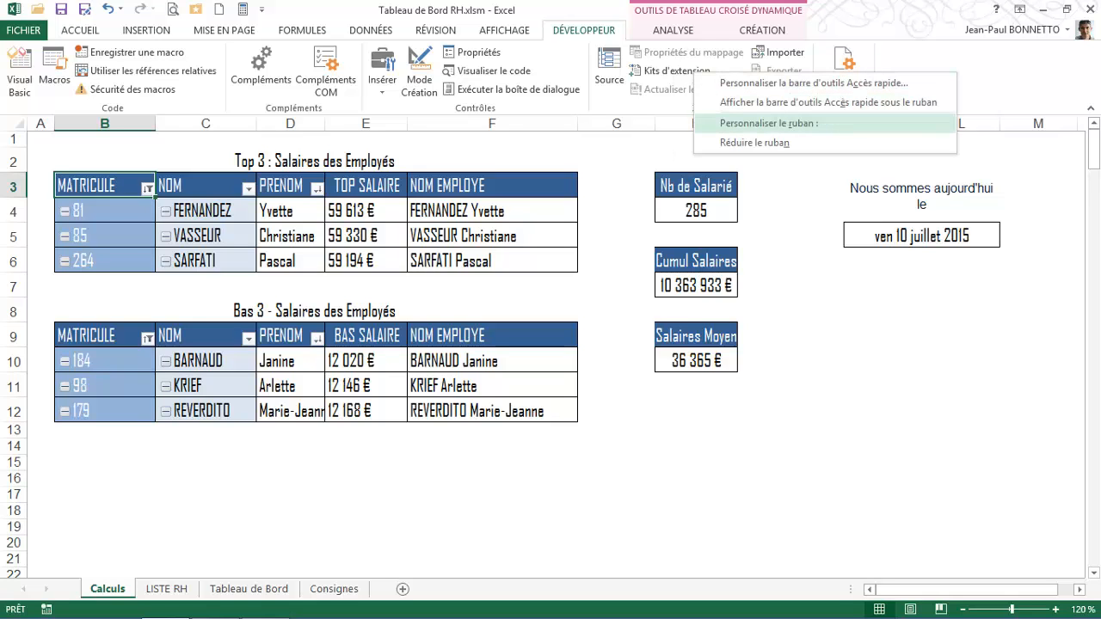
left_click(769, 123)
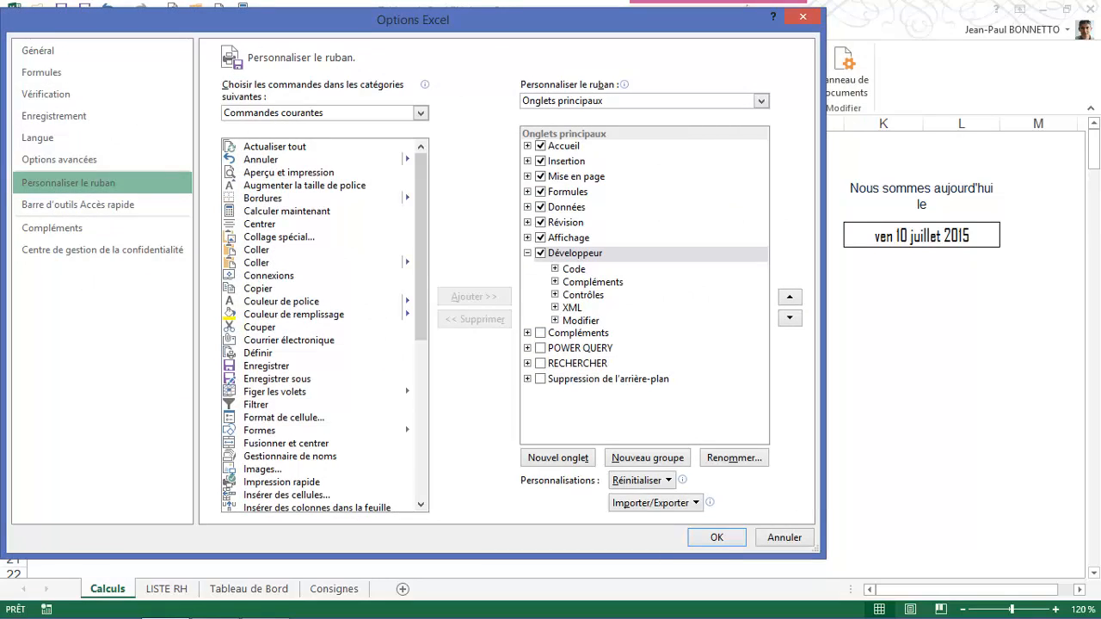
left_click(540, 253)
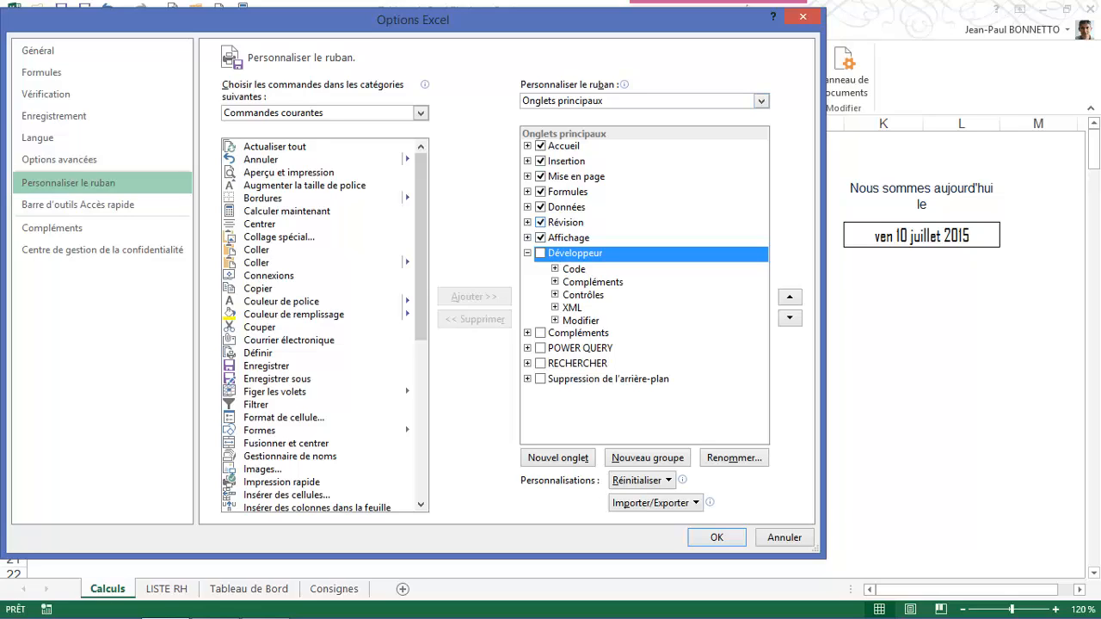
key("space")
key("Return")
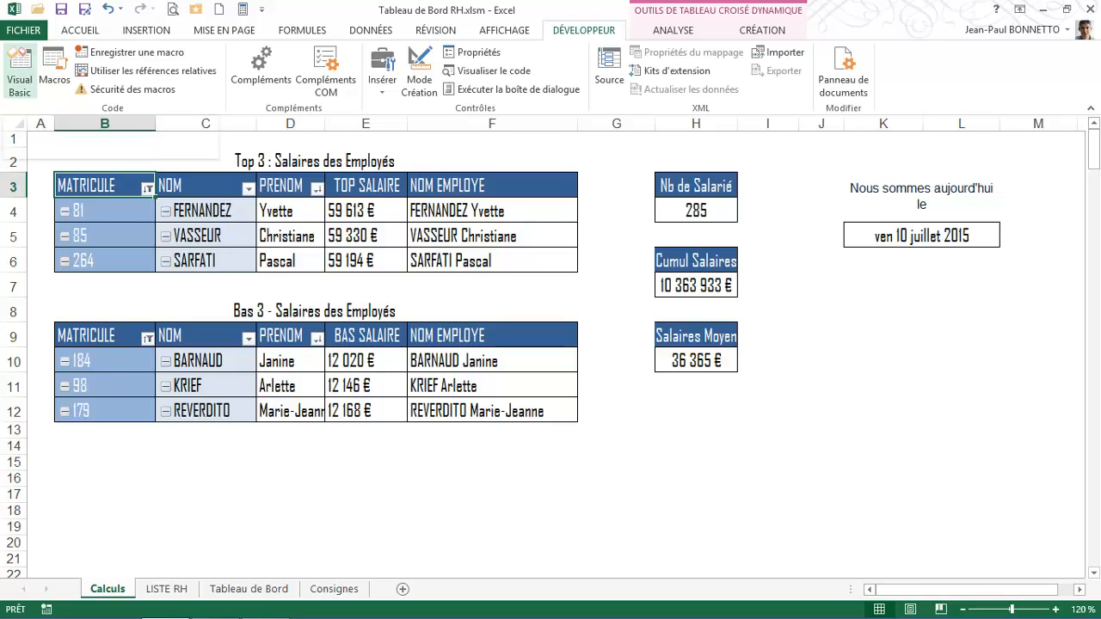
- Open the Visual Basic editor on the code module of the LISTE RH sheet, checking that sheet in the workbook
left_click(19, 73)
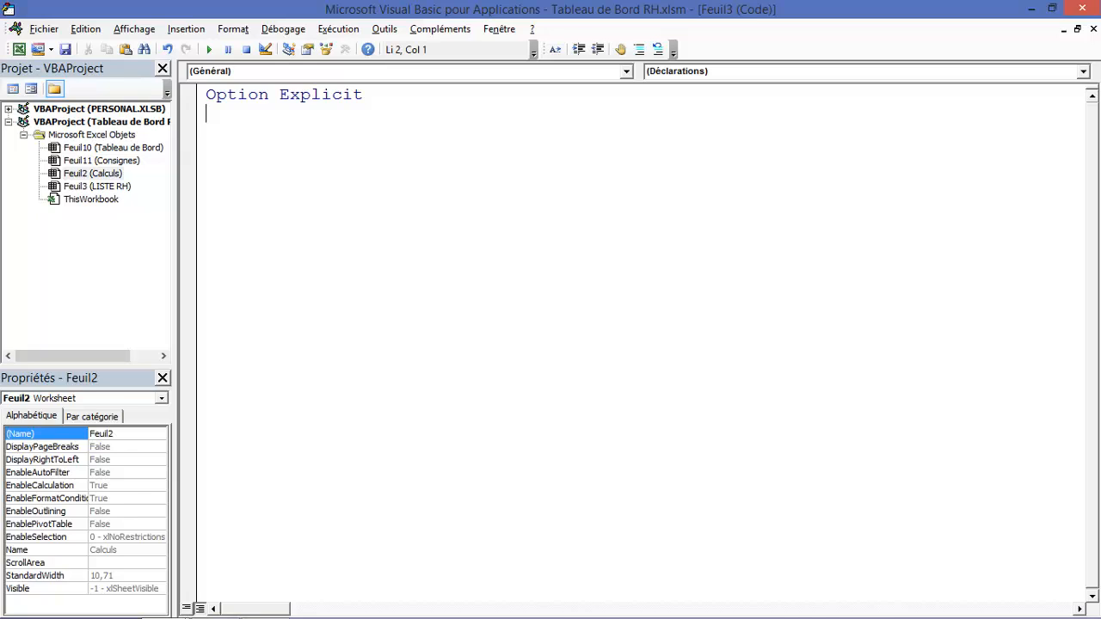
left_click(97, 185)
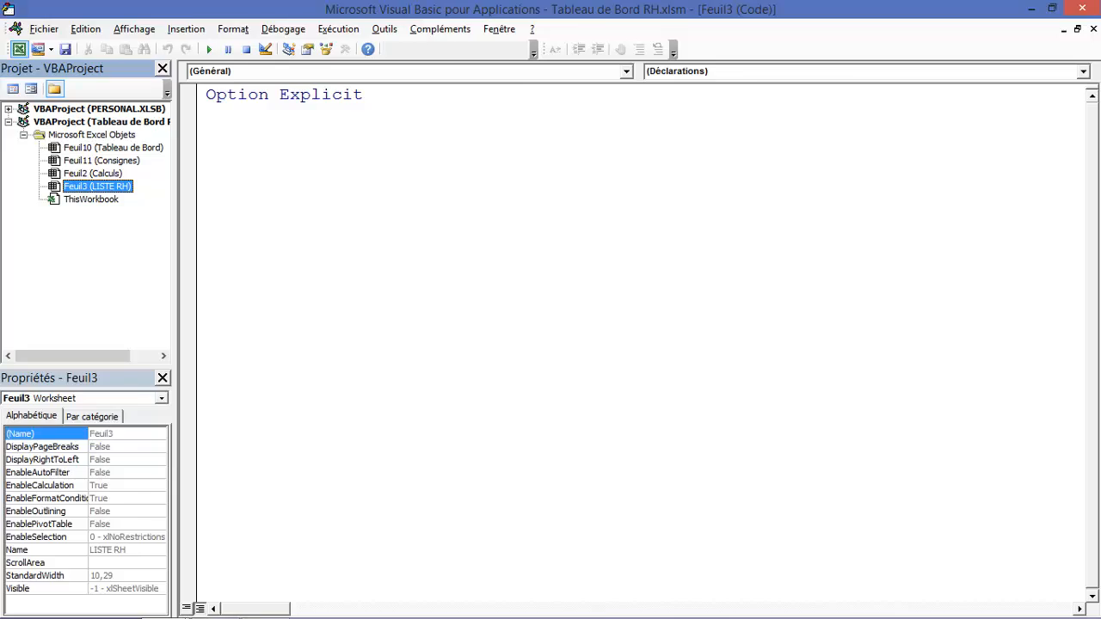
left_click(19, 49)
left_click(166, 590)
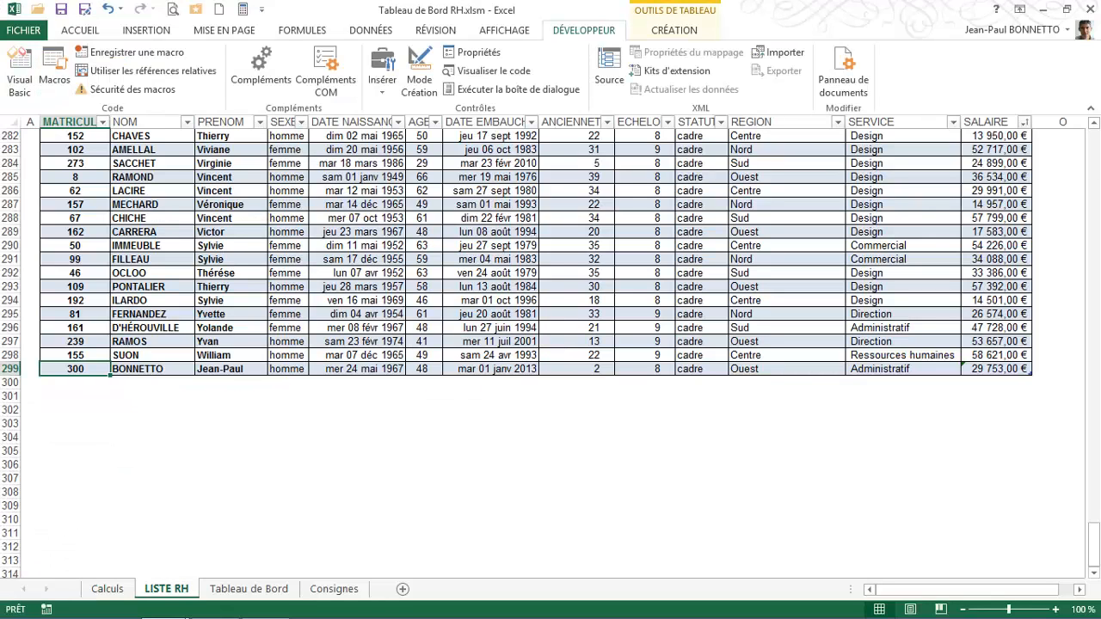
scroll(550, 344, "up", 3)
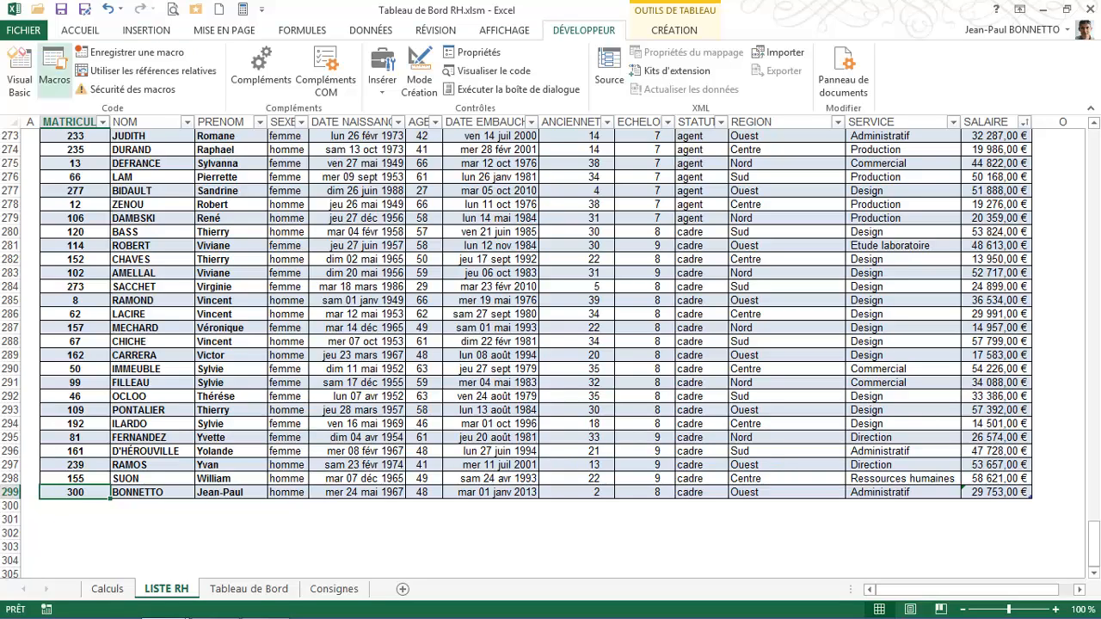
left_click(19, 71)
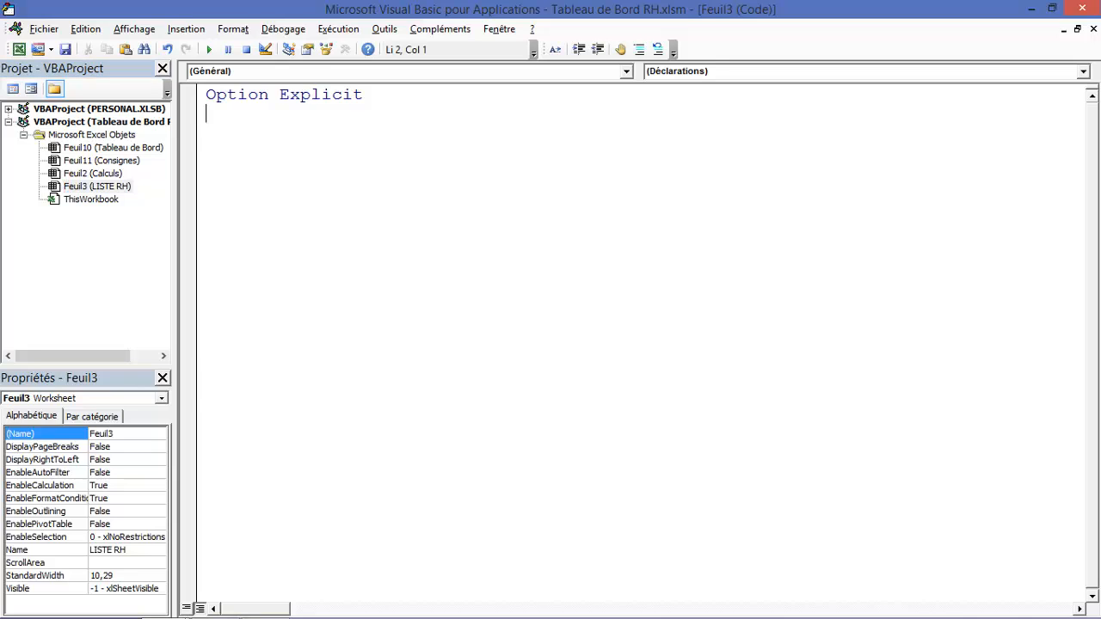
- Create a Worksheet SelectionChange event procedure in the LISTE RH sheet's code module
left_click(626, 71)
key("Down")
key("Return")
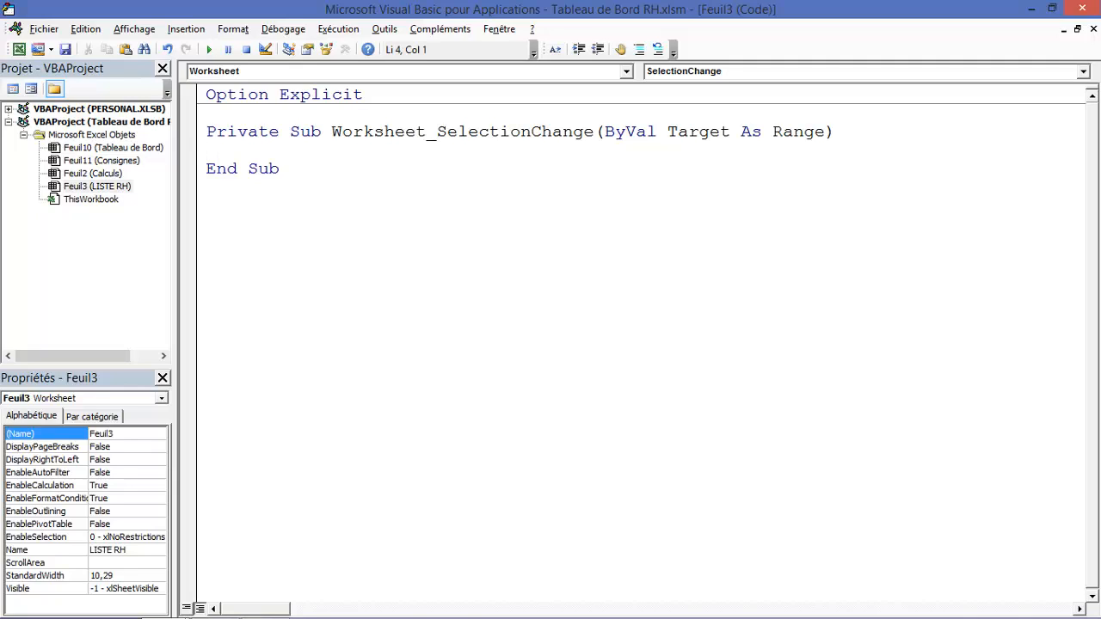
left_click(1083, 71)
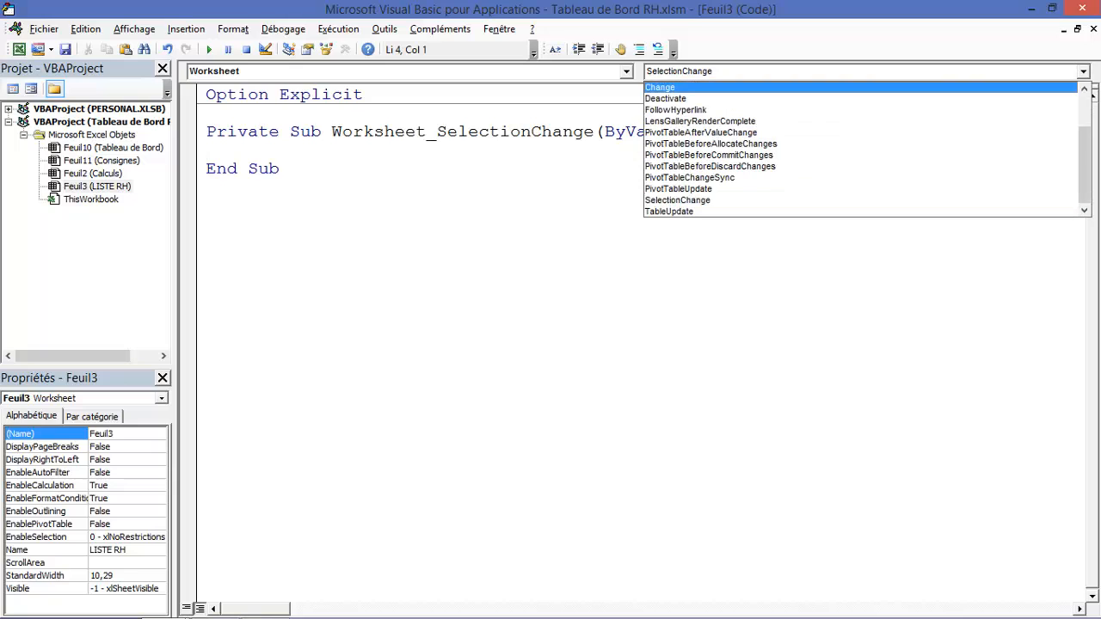
left_click(678, 201)
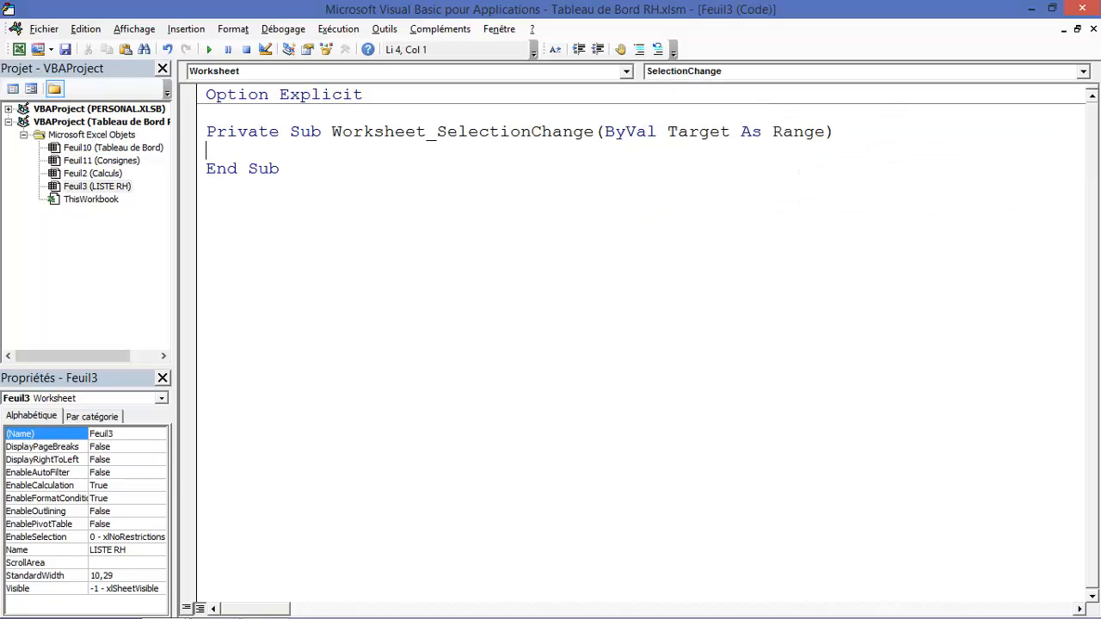
- Add the indented statement activeWorkbook.RefreshAll inside the SelectionChange procedure, with a blank line above and below
left_click(836, 131)
key("Return")
key("Tab")
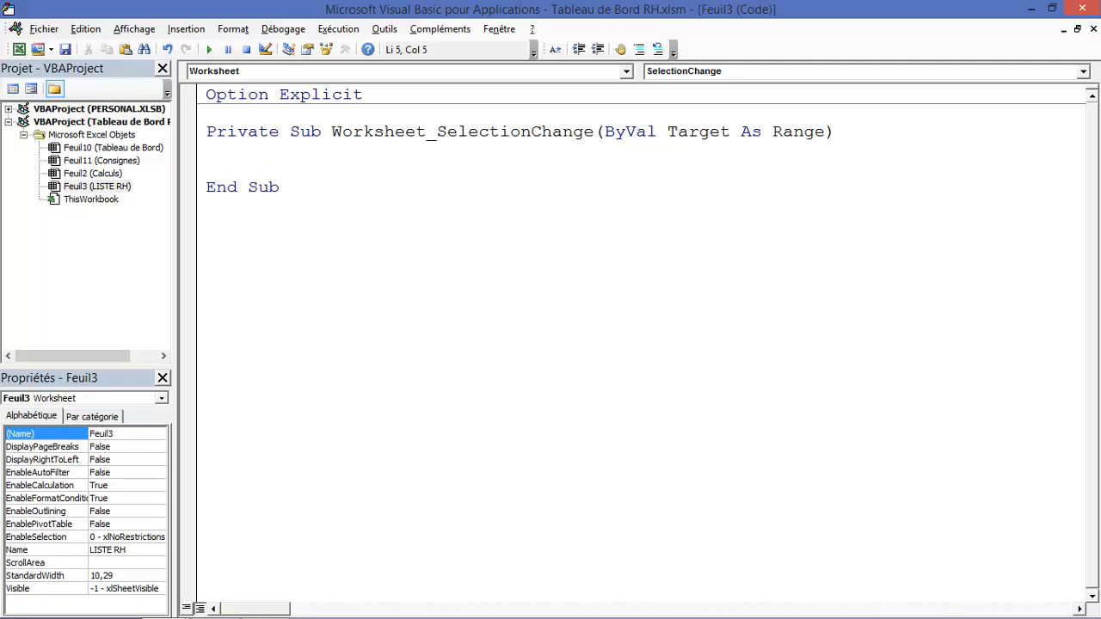
key("Return")
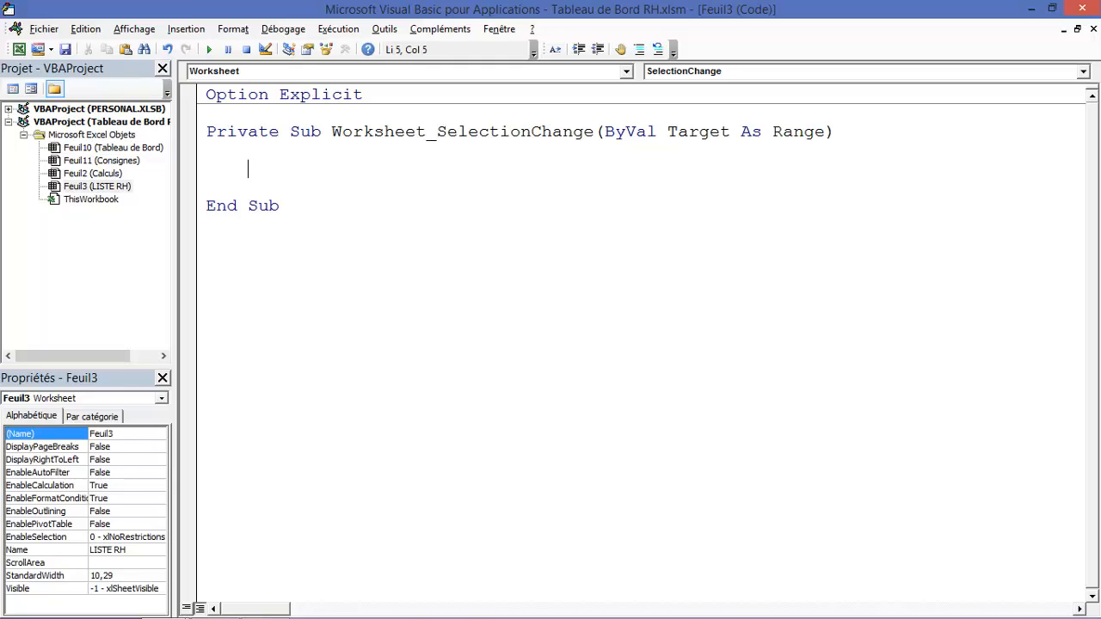
type("activeWorkbook")
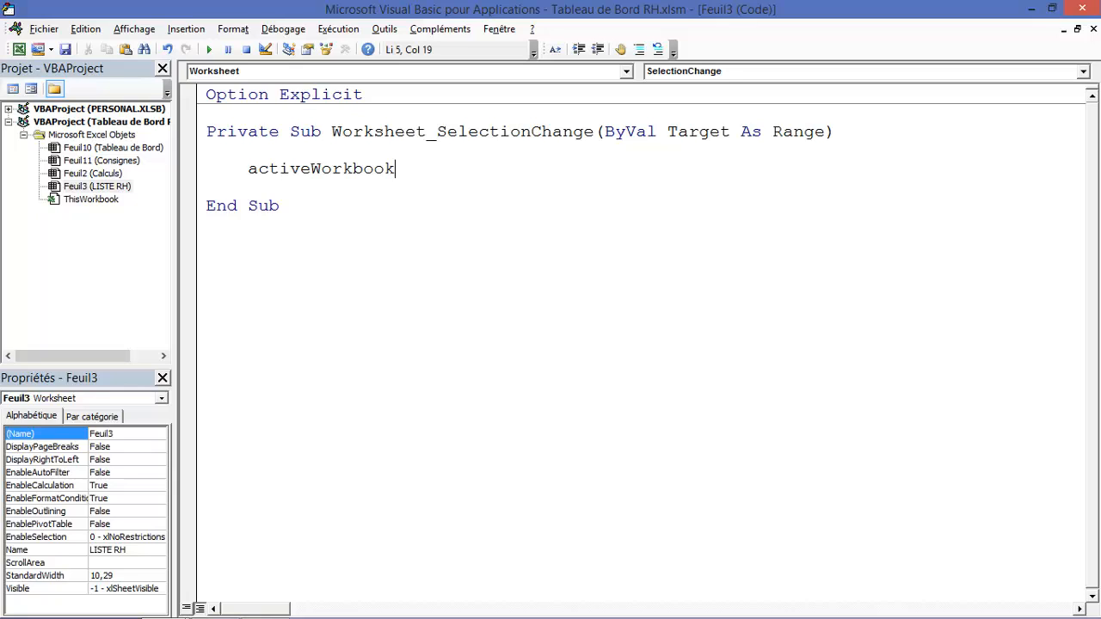
type(".")
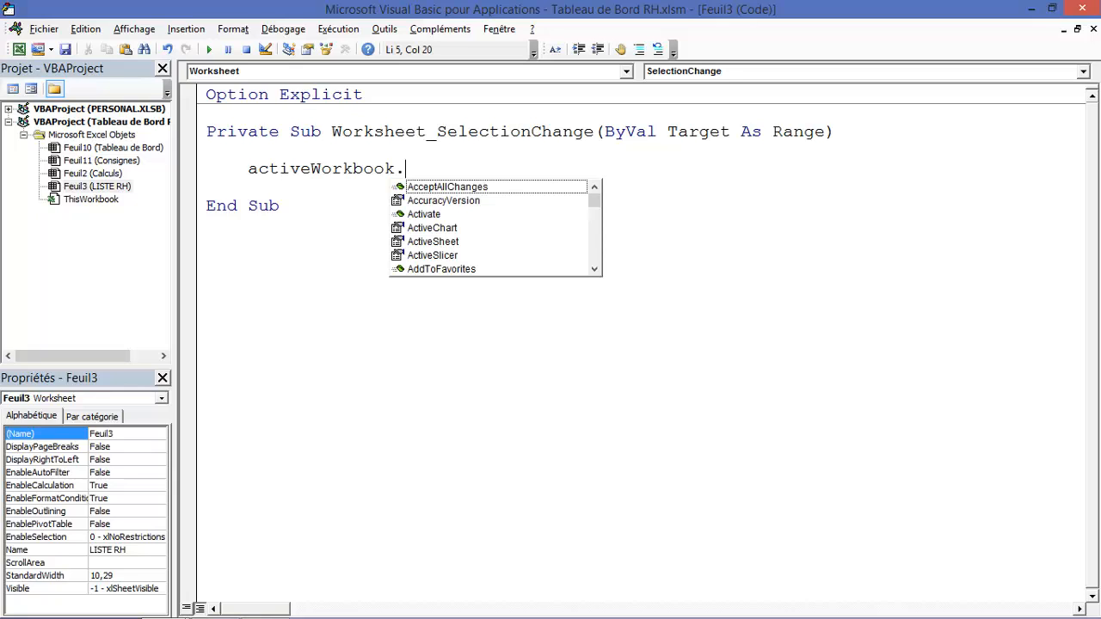
type("re")
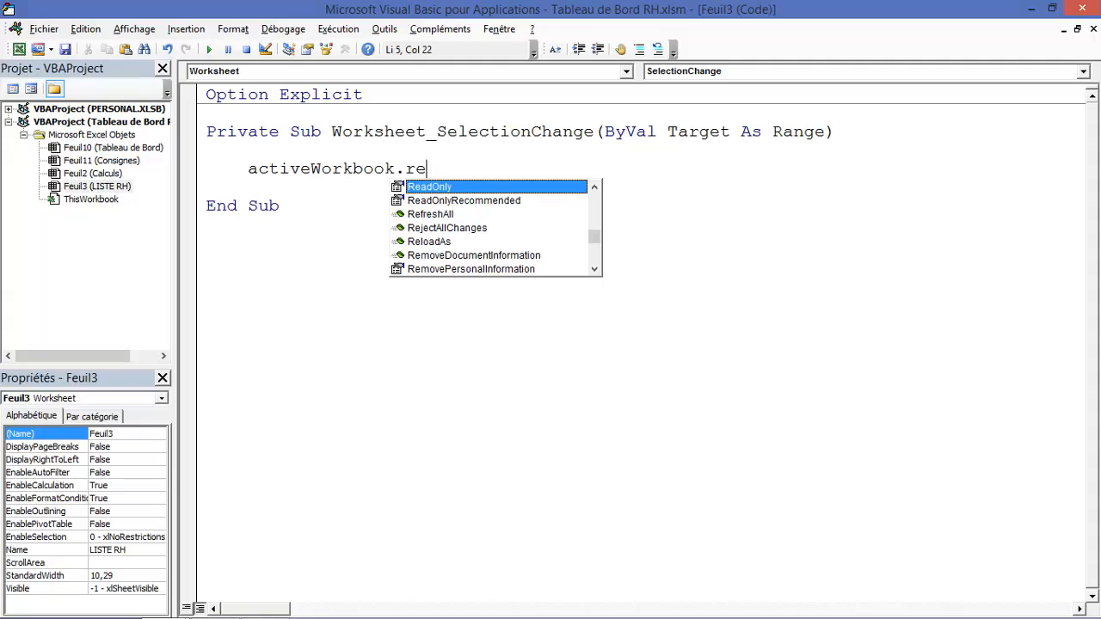
type("f")
key("Tab")
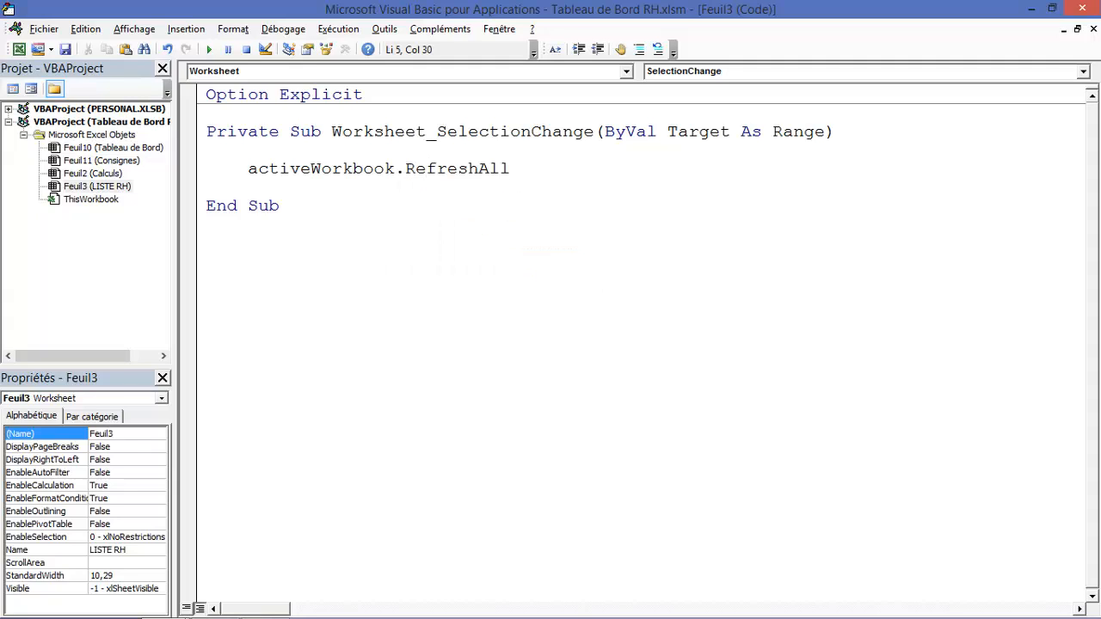
- Add the comment lines 'Permettre d'actualiser tout les TCD dès qu'une modifier a été faite and 'sur la feuille Liste RH. above the RefreshAll statement
left_click(207, 224)
type("Permettre d'actualiser tout les TCD ")
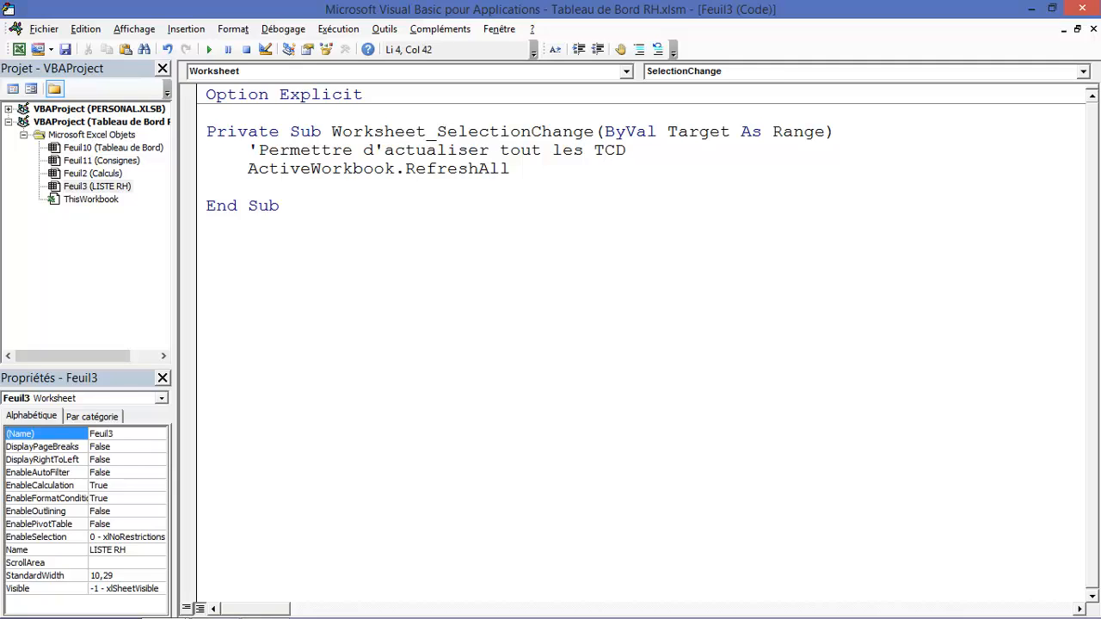
type("dès qu'une mo")
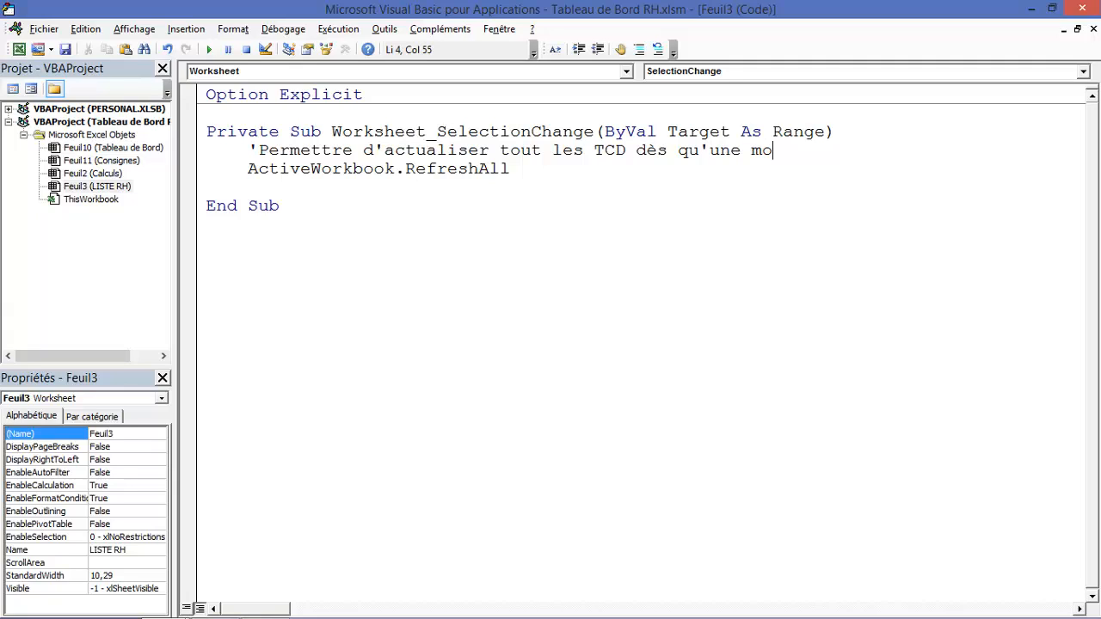
type("difier a été fa")
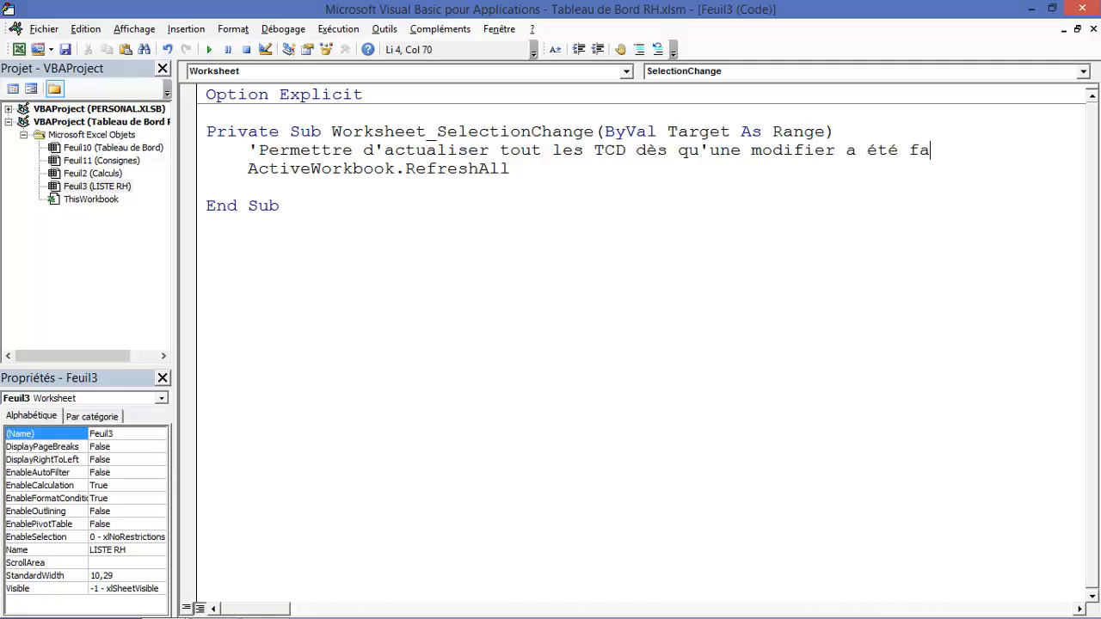
type("ite")
key("Return")
type("'sur la feuille Liste RH.")
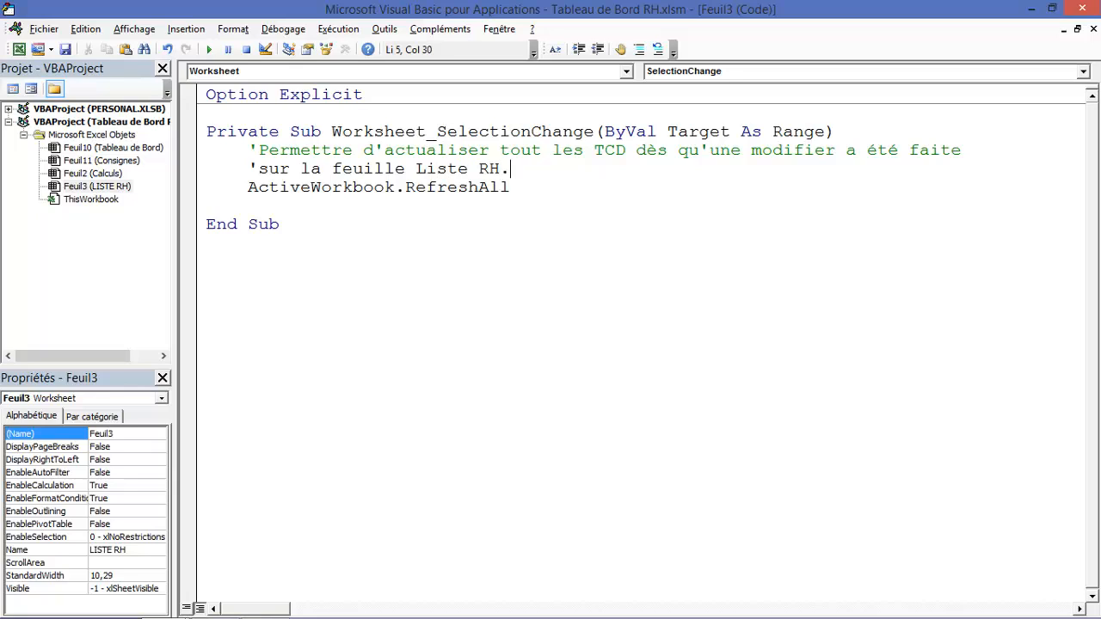
left_click_drag(530, 151, 531, 169)
left_click(281, 225)
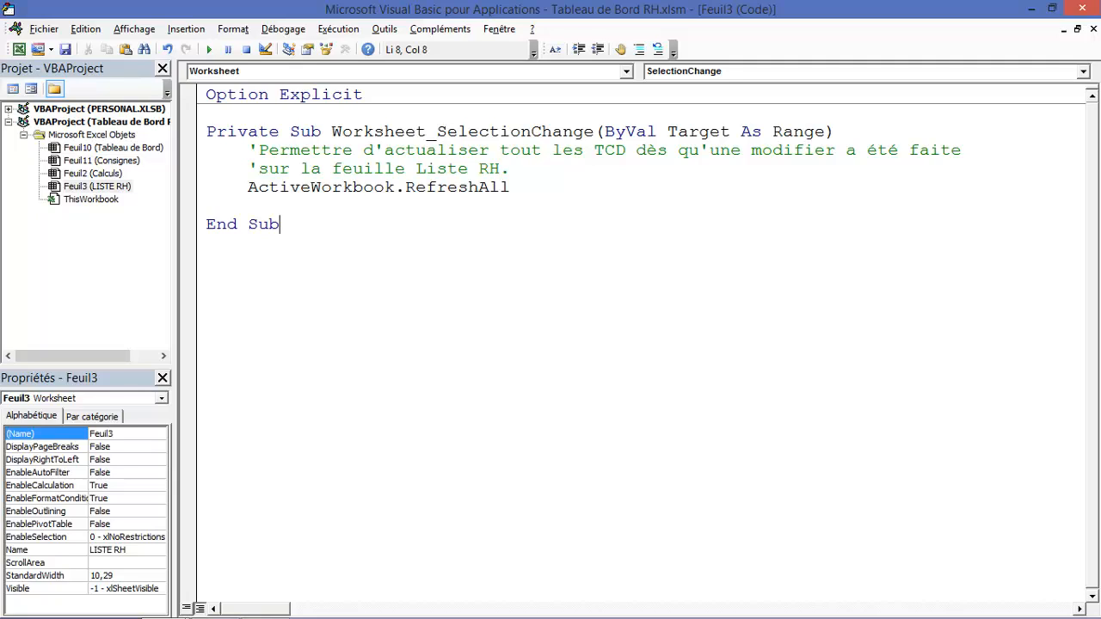
- Switch back to the workbook, check the figures on the Tableau de Bord sheet, and return to LISTE RH
key("alt+F11")
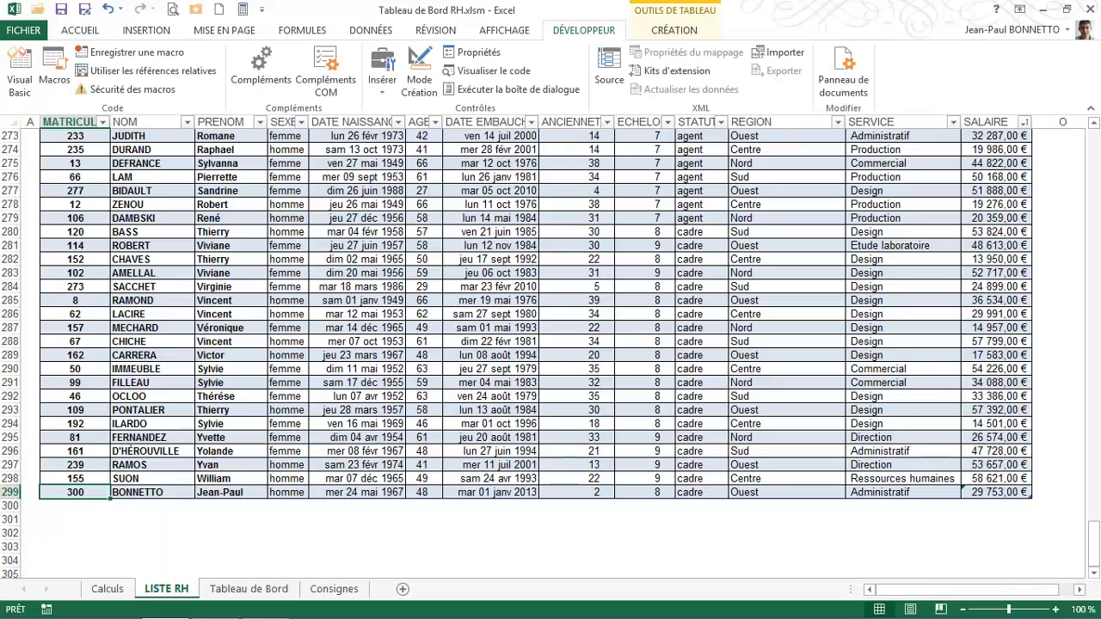
key("ctrl+Page_Down")
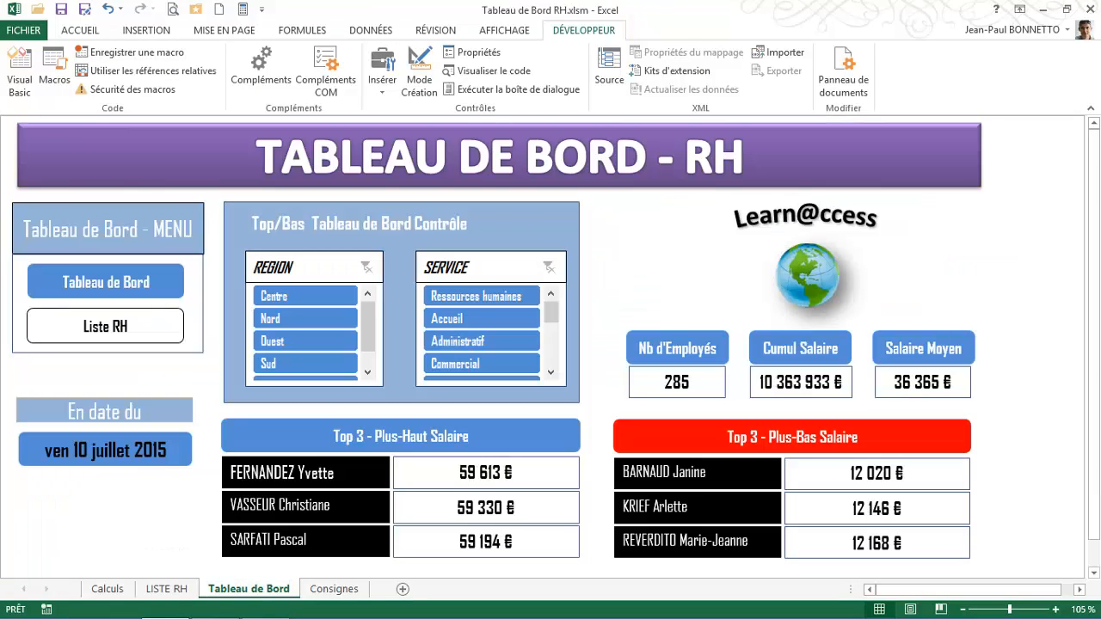
left_click(677, 351)
left_click(643, 238)
key("ctrl+Page_Up")
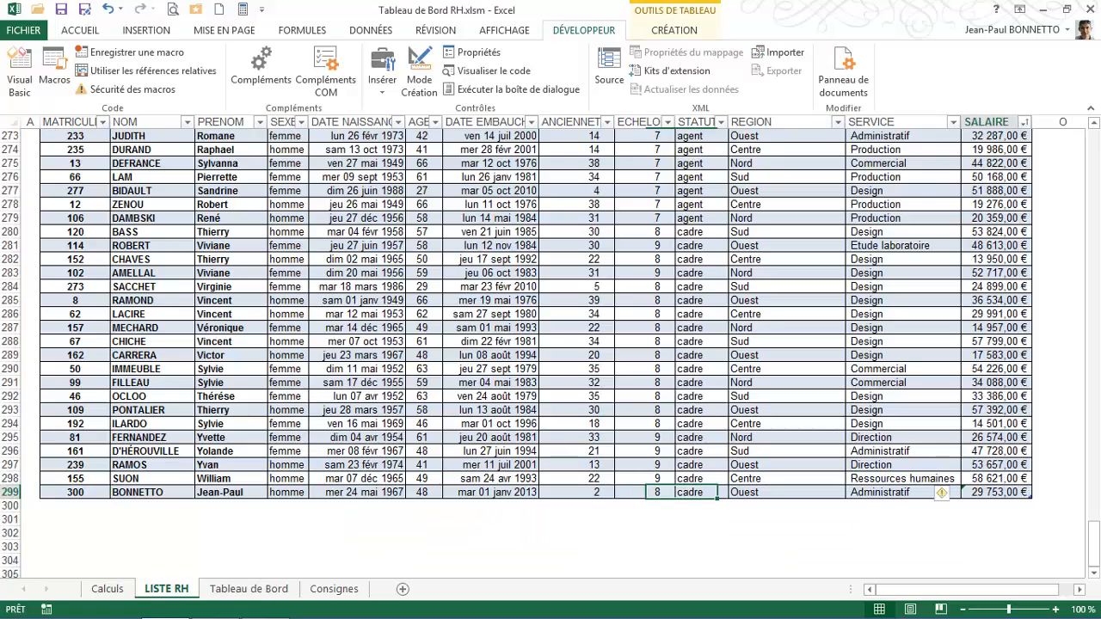
- Start a new employee record in row 300 of LISTE RH with the matricule, last name and first name
type("300")
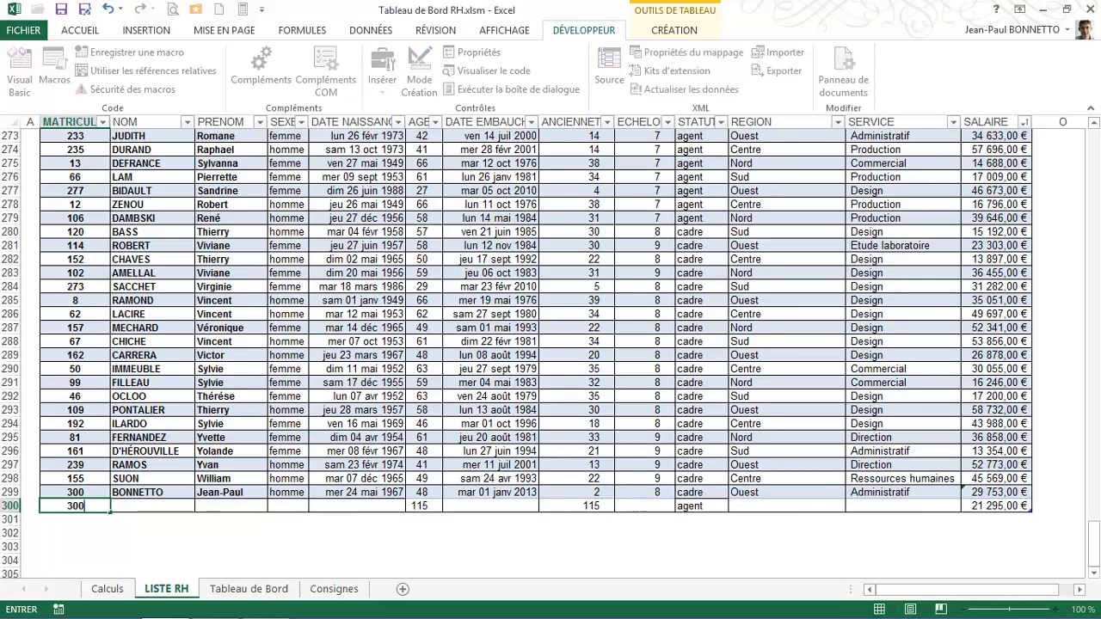
key("BackSpace")
type("1")
key("Tab")
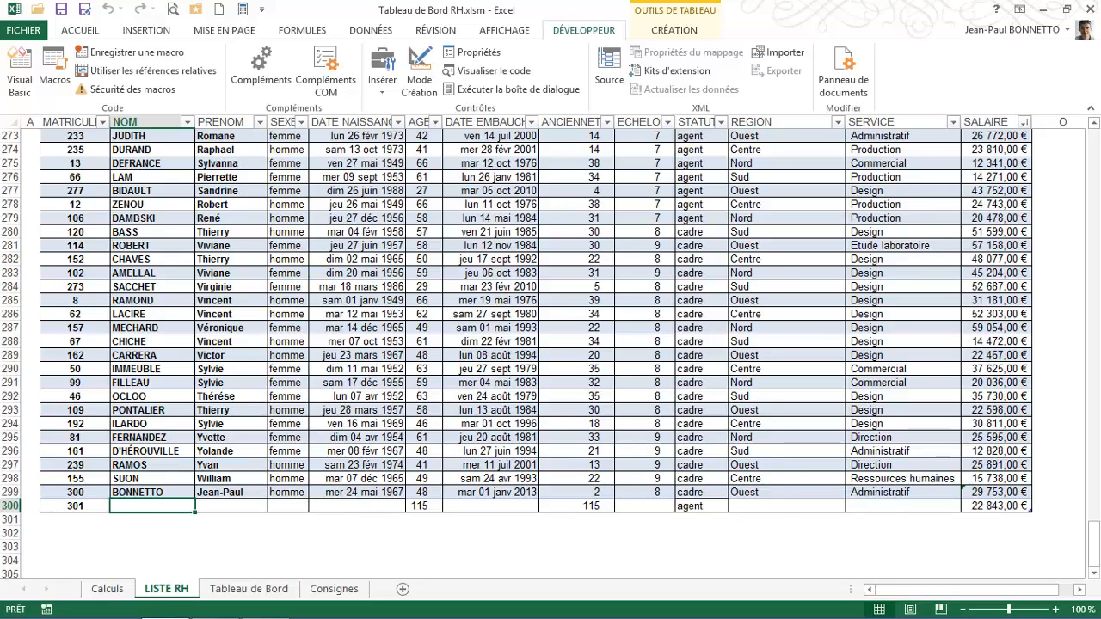
type("Dupon")
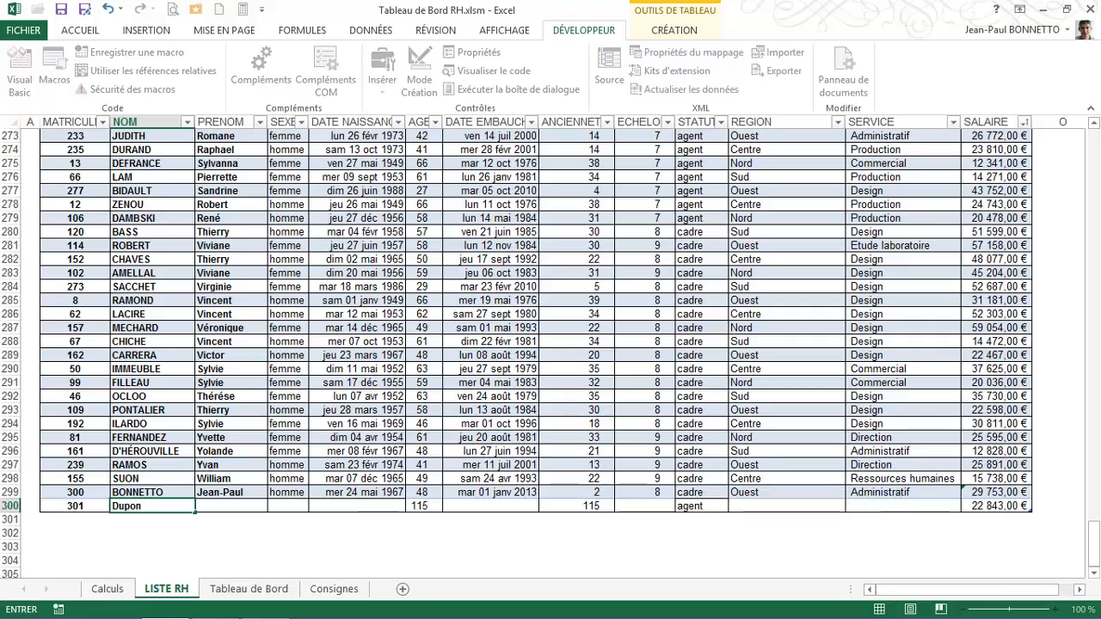
type("d")
key("Tab")
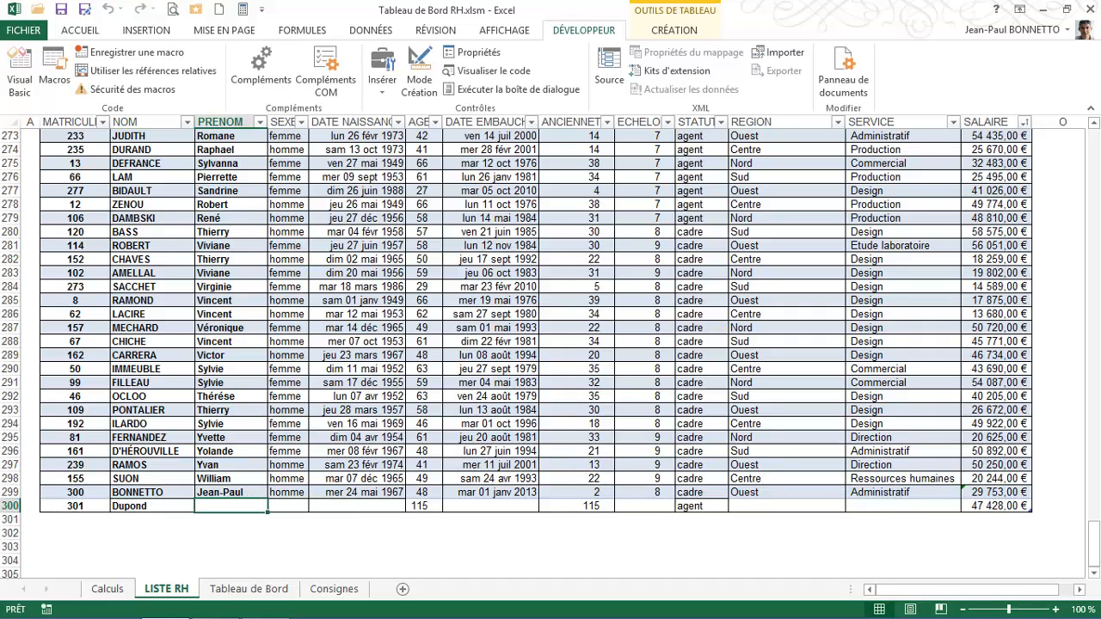
type("Jean")
key("Tab")
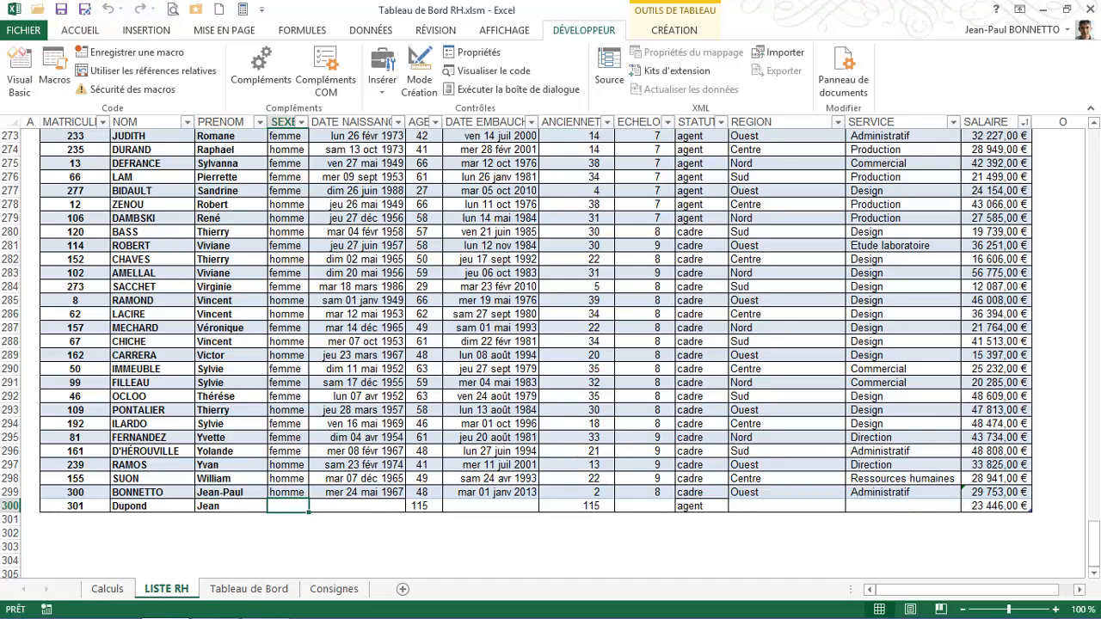
- Enter the sex homme and the date of birth in the new employee's row
type("homme")
key("Tab")
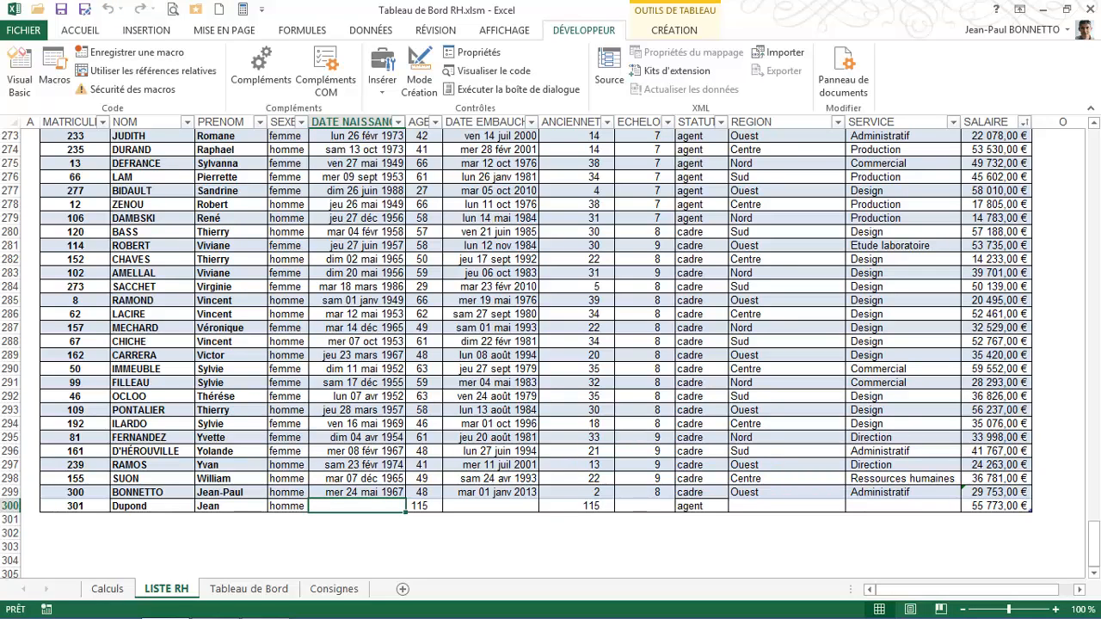
type("04")
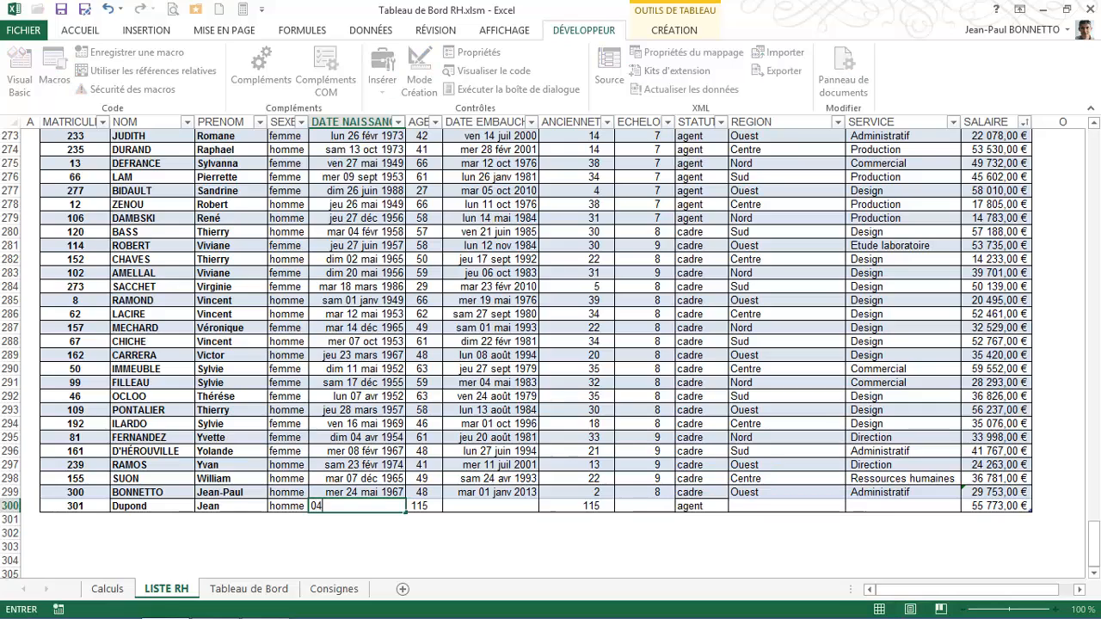
type("/12/1970")
key("Tab")
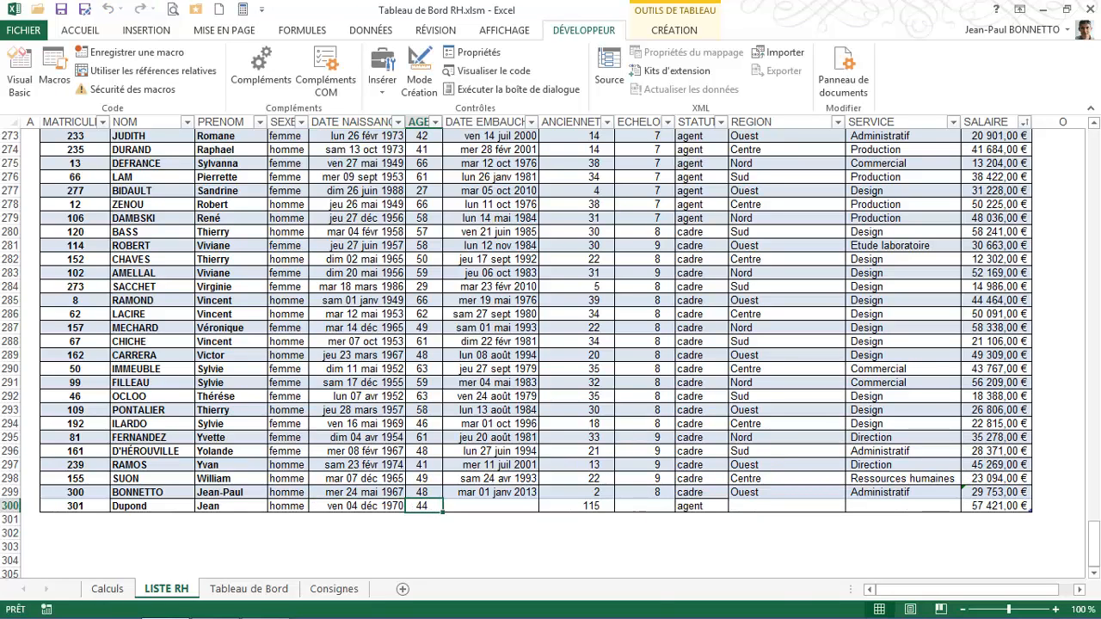
- Enter the hire date 01/05/2010 and the echelon 7 in the new employee's row
key("Tab")
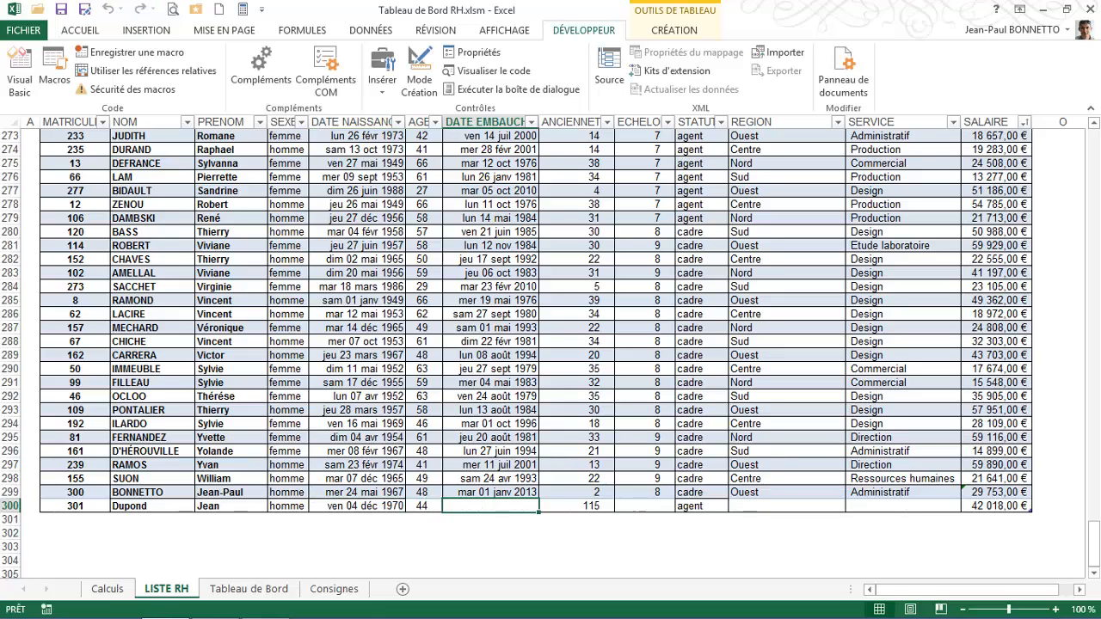
type("01/05/1")
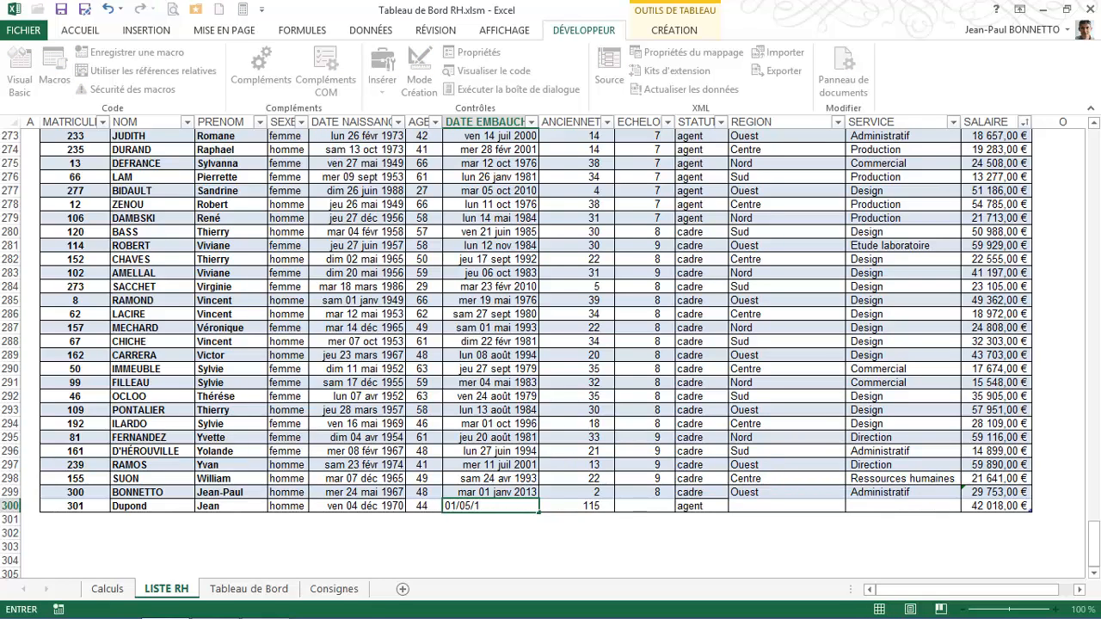
key("BackSpace")
type("2010")
key("Tab")
key("Tab")
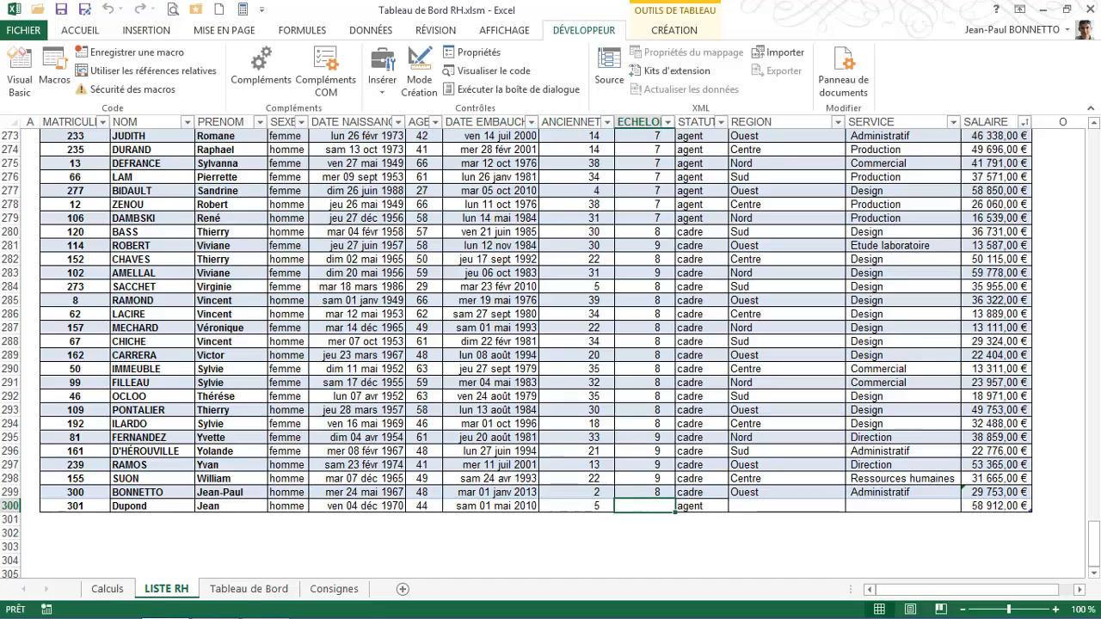
type("7")
key("Tab")
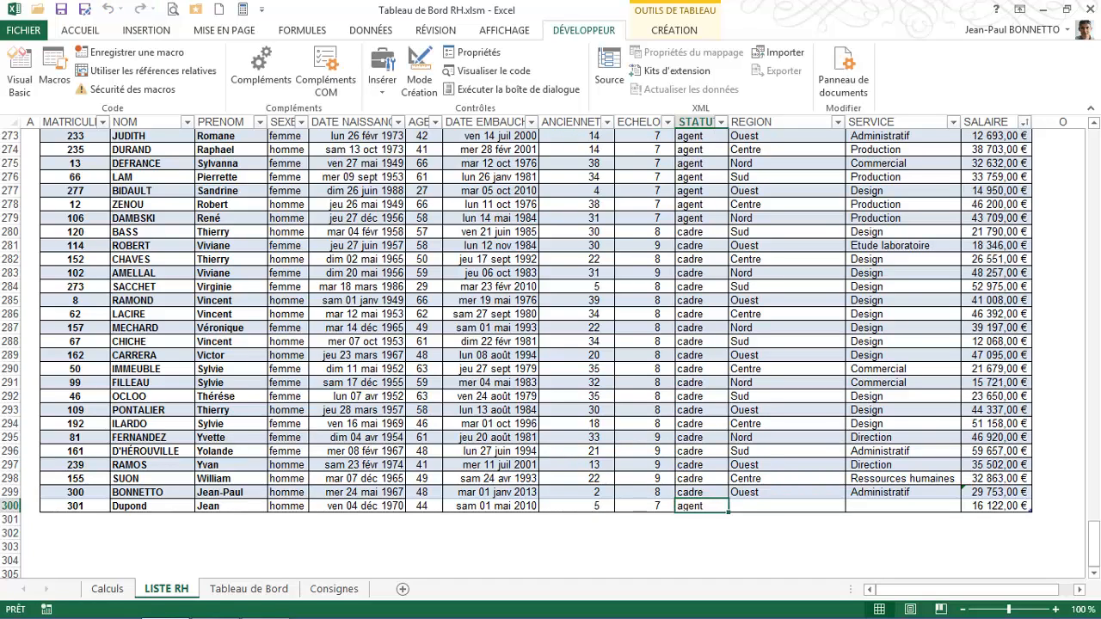
- Complete the new employee's row with region Sud, service Direction and salary 48521
key("Tab")
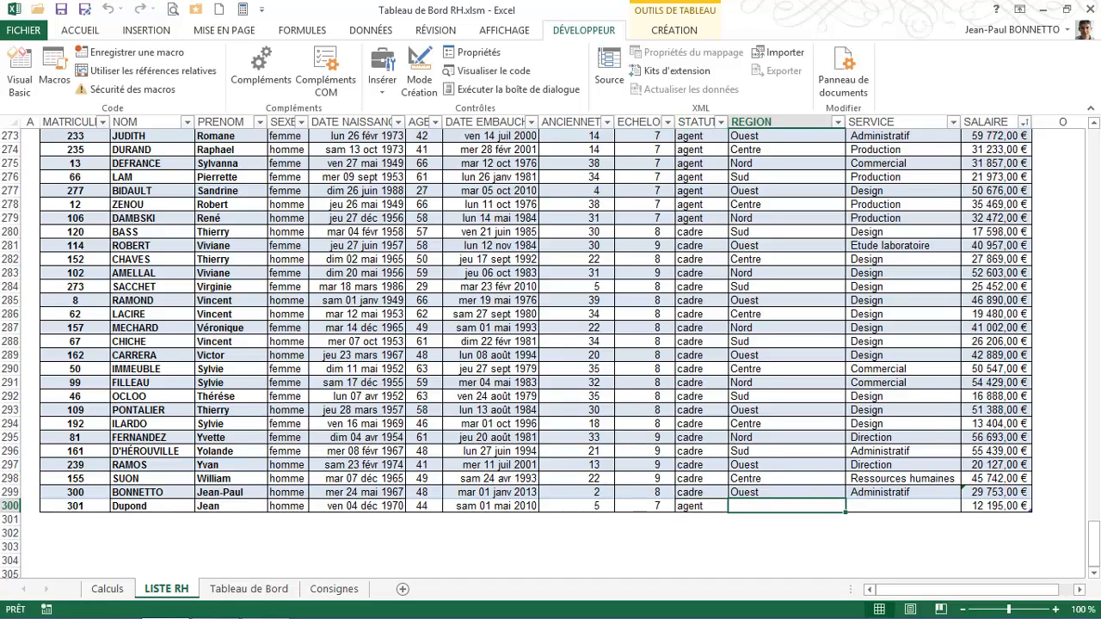
type("Sy")
key("BackSpace")
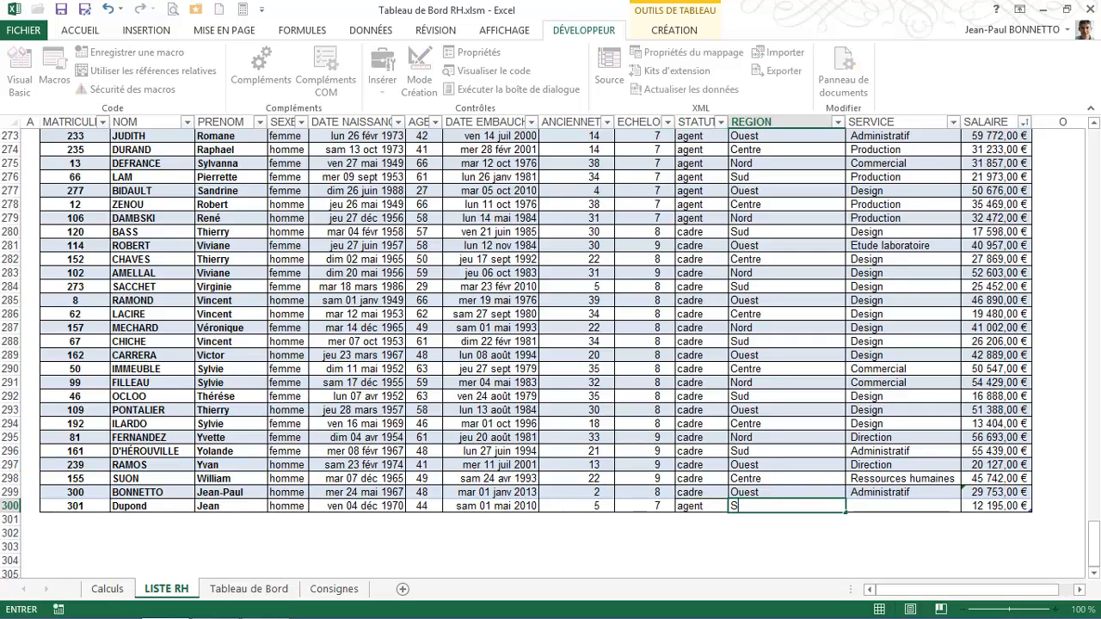
type("u")
key("Return")
key("Tab")
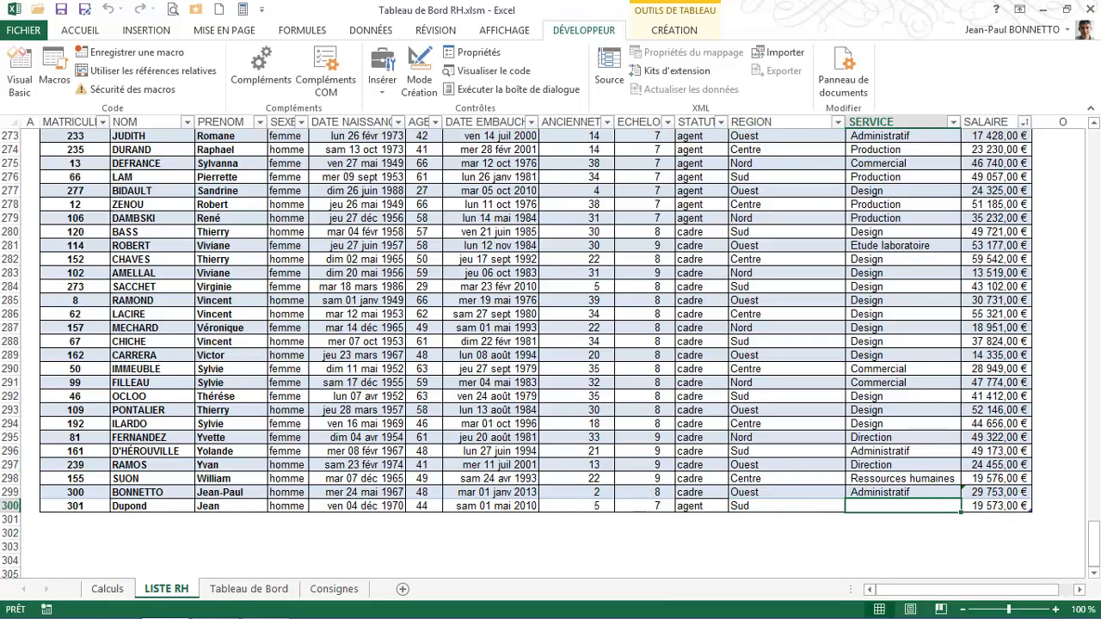
type("direction")
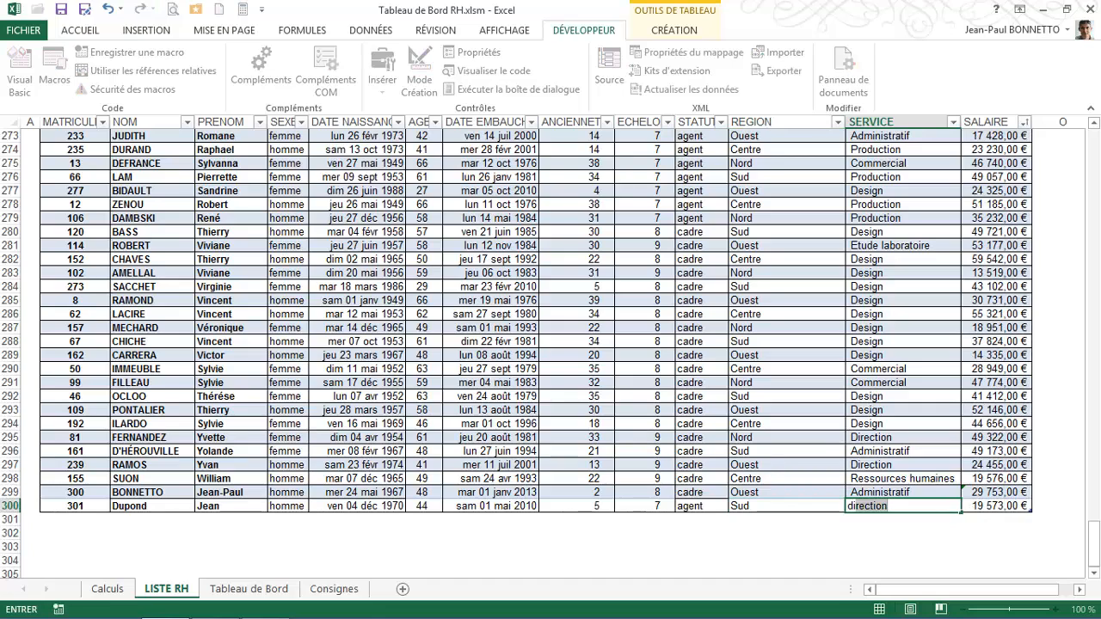
key("Tab")
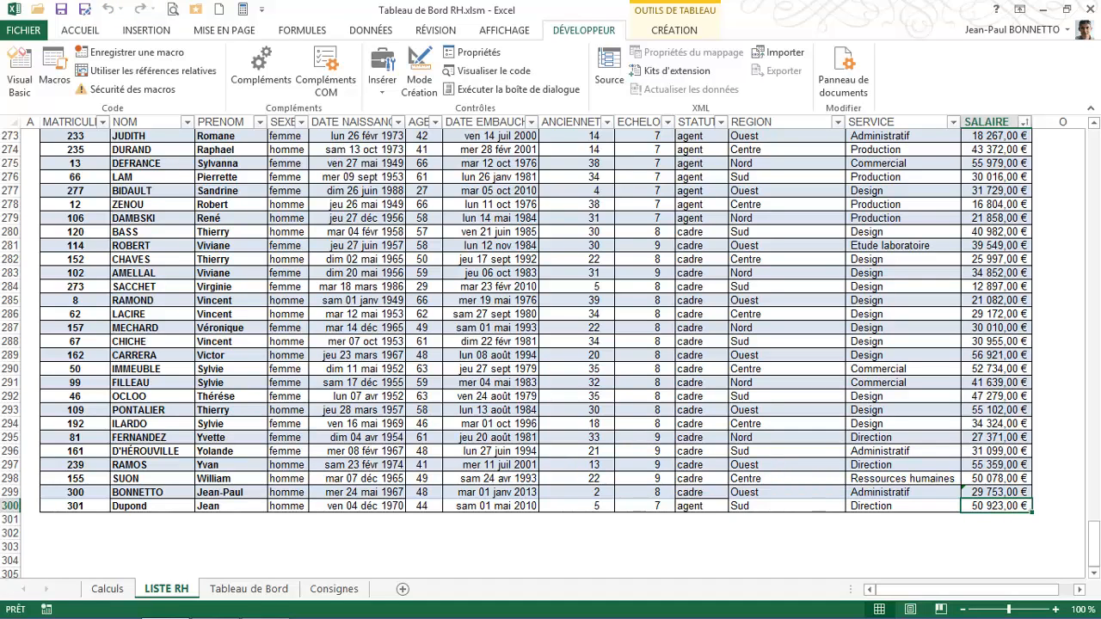
type("48521")
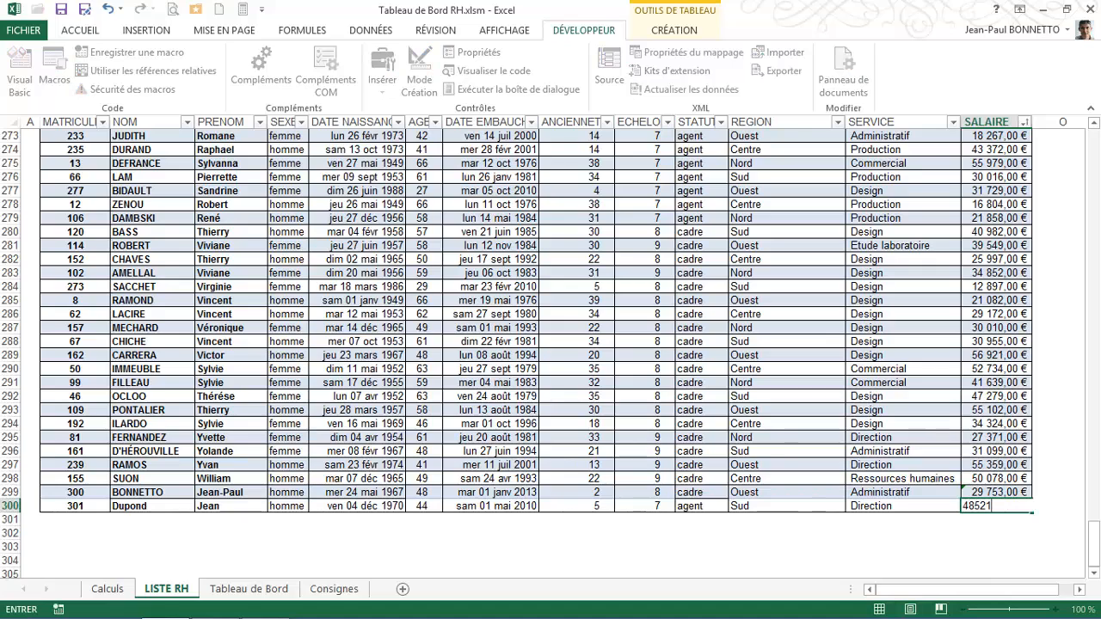
key("Return")
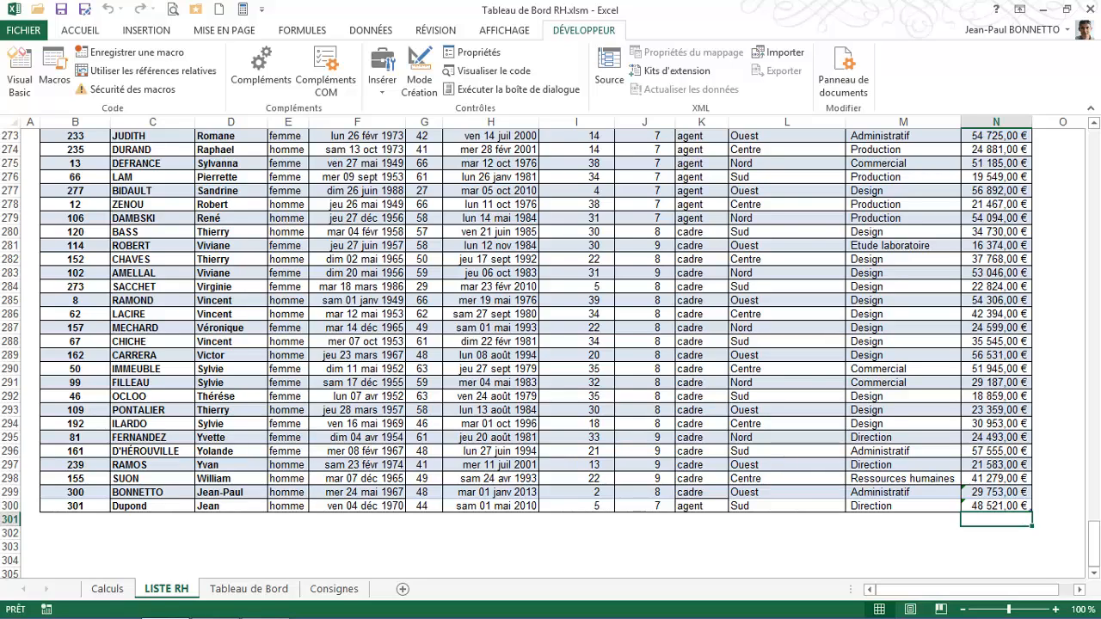
- Filter the Tableau de Bord by service Direction and region Sud to check that the new employee is included
left_click(249, 590)
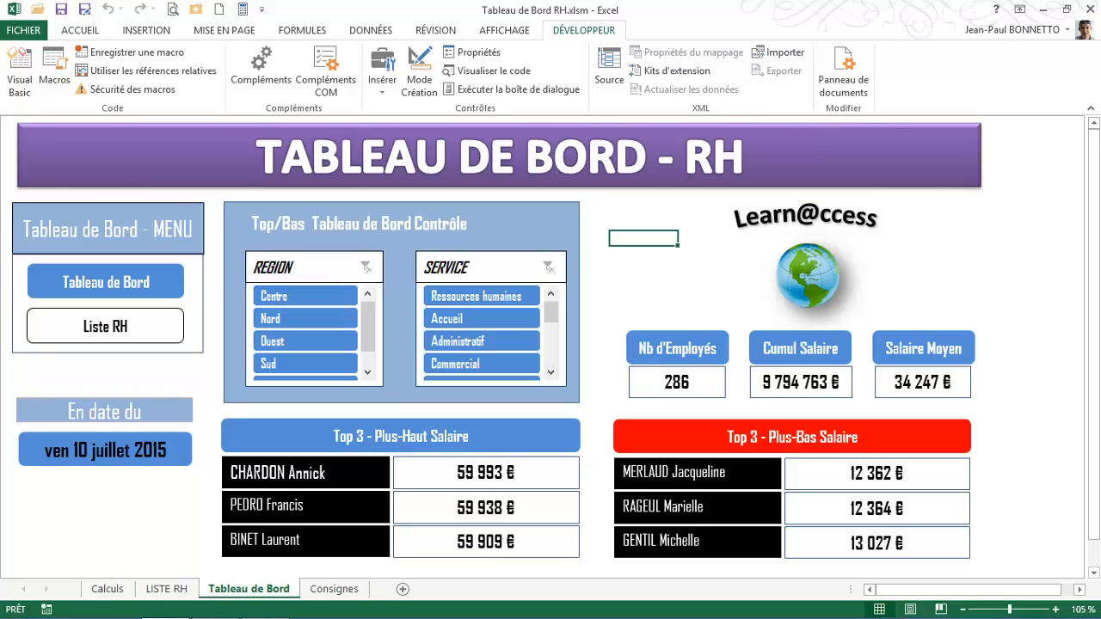
scroll(490, 336, "down", 1)
scroll(490, 335, "down", 1)
left_click(481, 342)
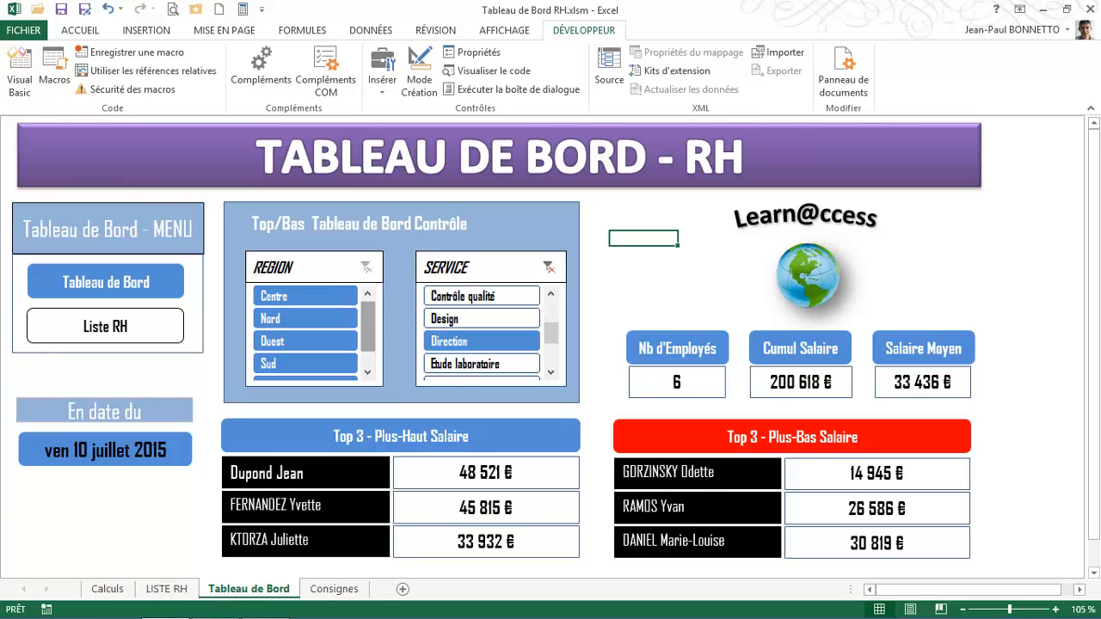
left_click(305, 363)
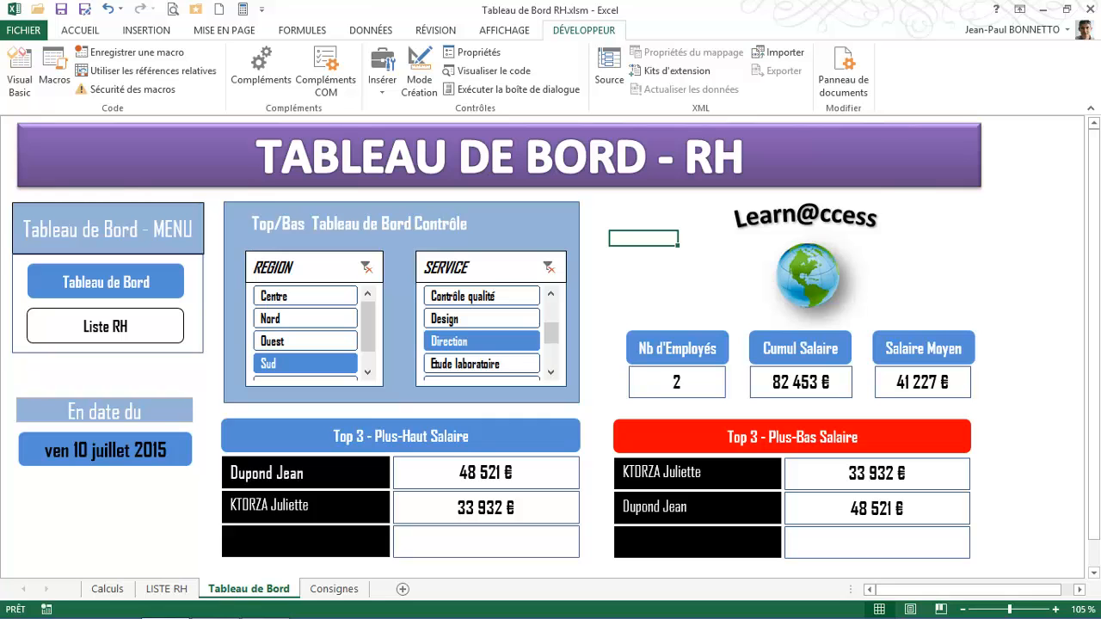
- Compare the LISTE RH data and the Calculs pivot tables with the filtered figures on the Tableau de Bord
left_click(167, 589)
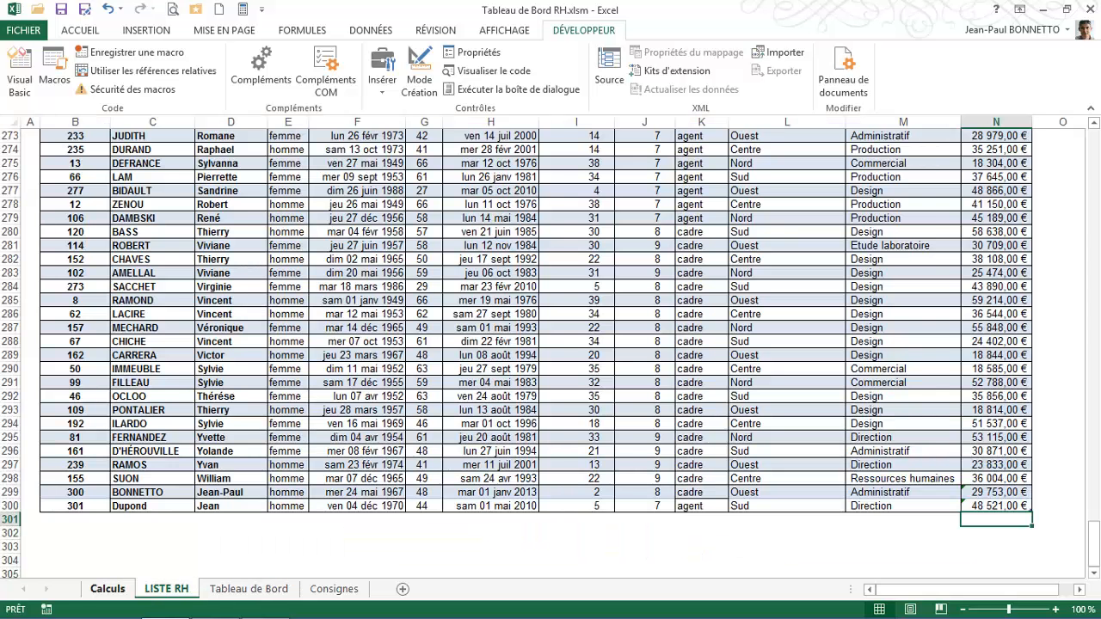
left_click(108, 589)
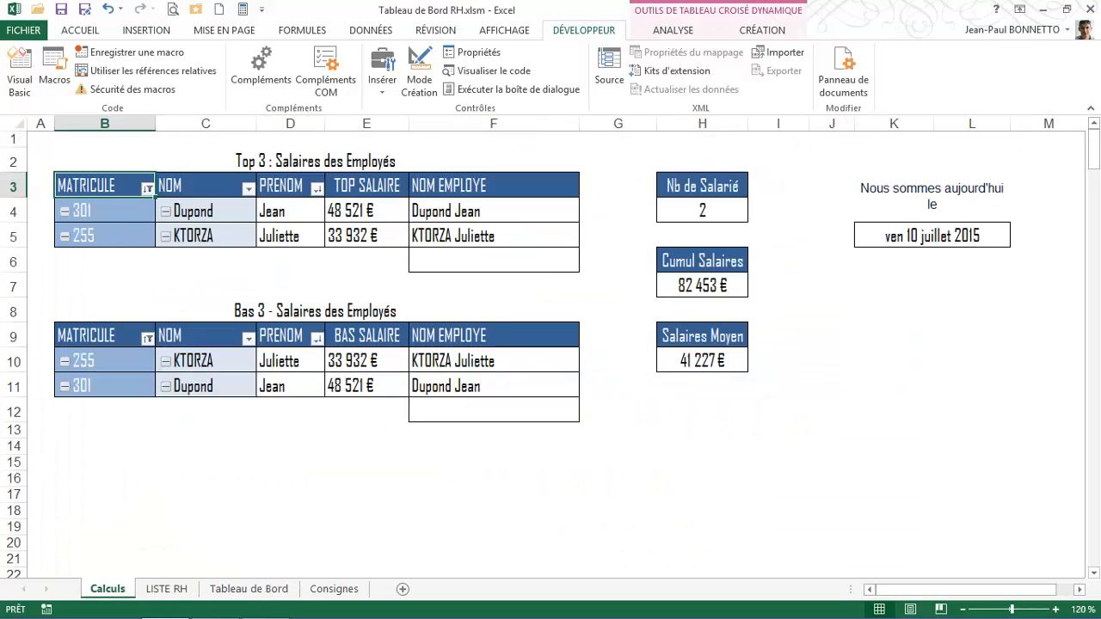
left_click(167, 589)
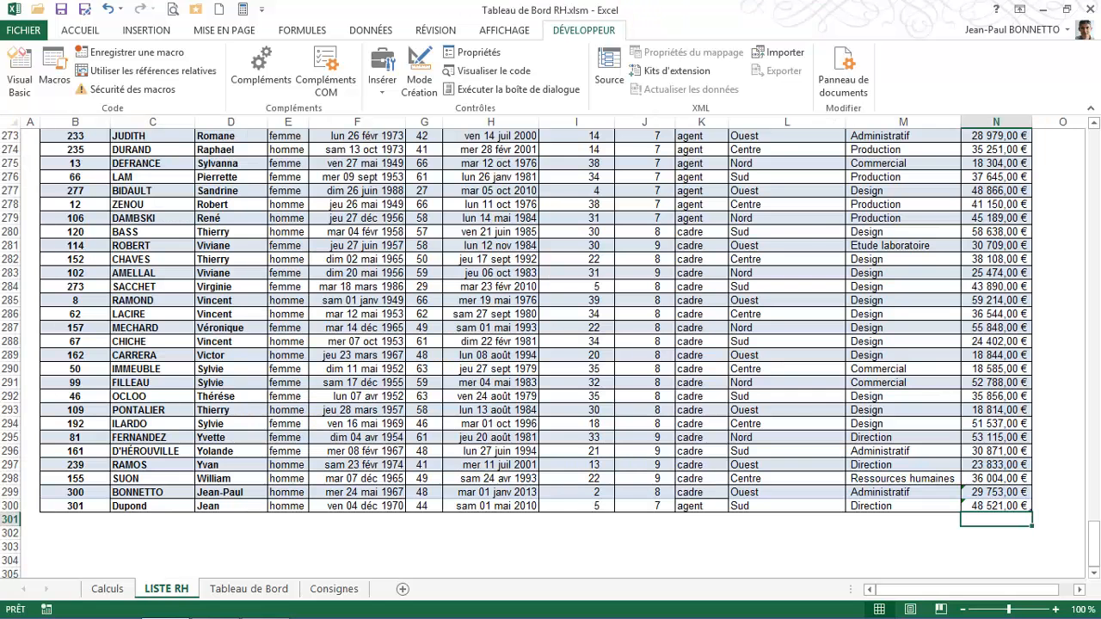
left_click(249, 589)
left_click(711, 282)
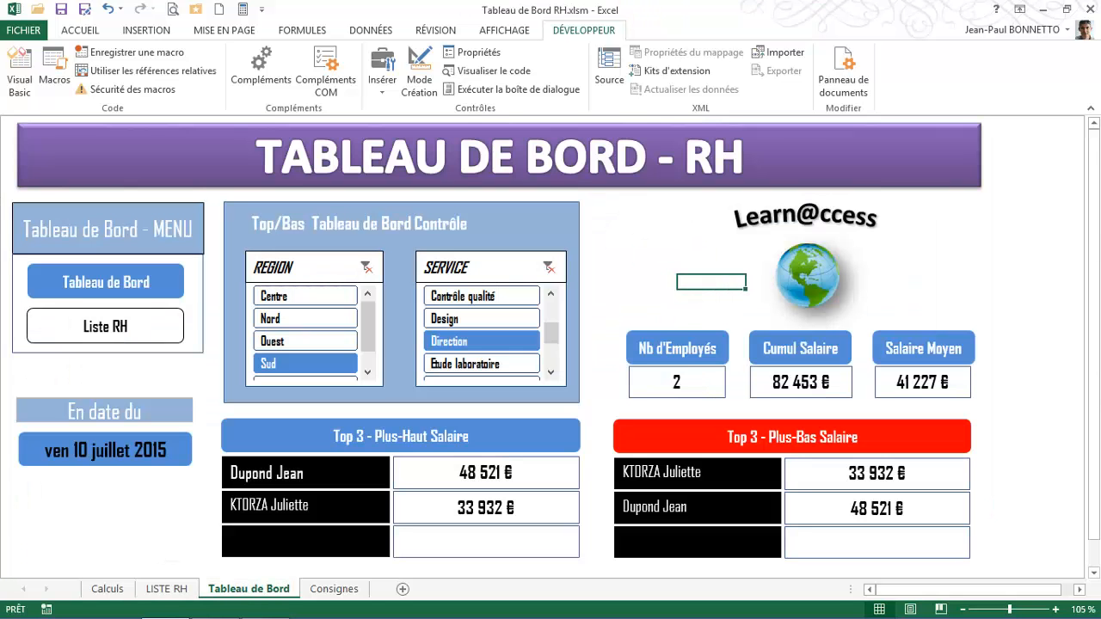
- Clear the REGION and SERVICE slicer filters on the Tableau de Bord
left_click(366, 267)
left_click(549, 268)
left_click(643, 267)
left_click(643, 223)
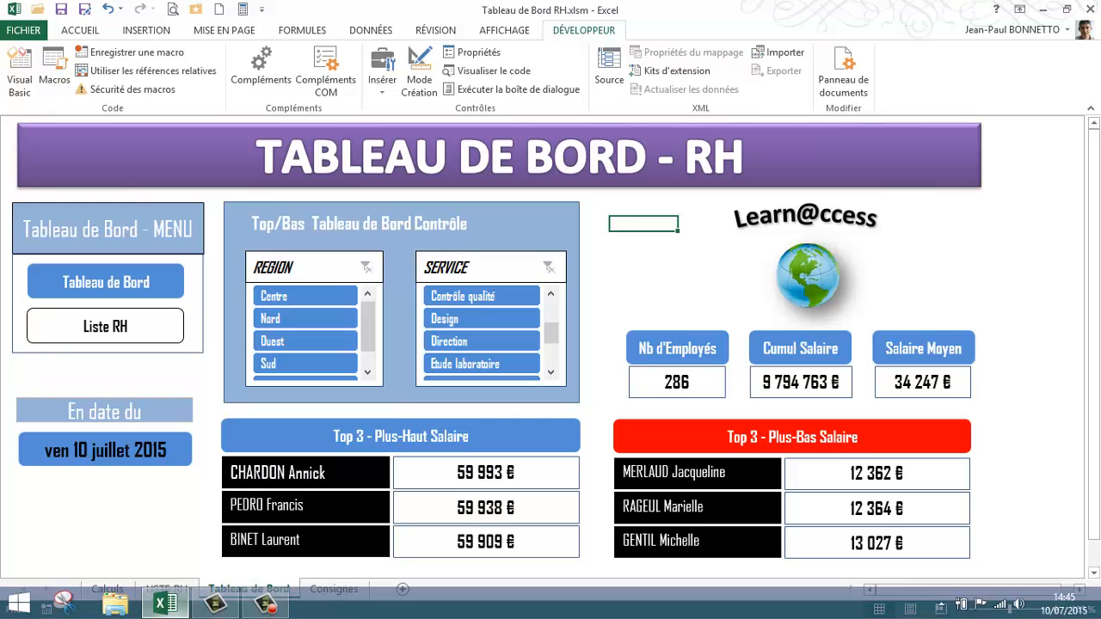
- Check the LISTE RH data, then examine the manual refresh options of the Top 3 pivot table on the Calculs sheet
left_click(166, 589)
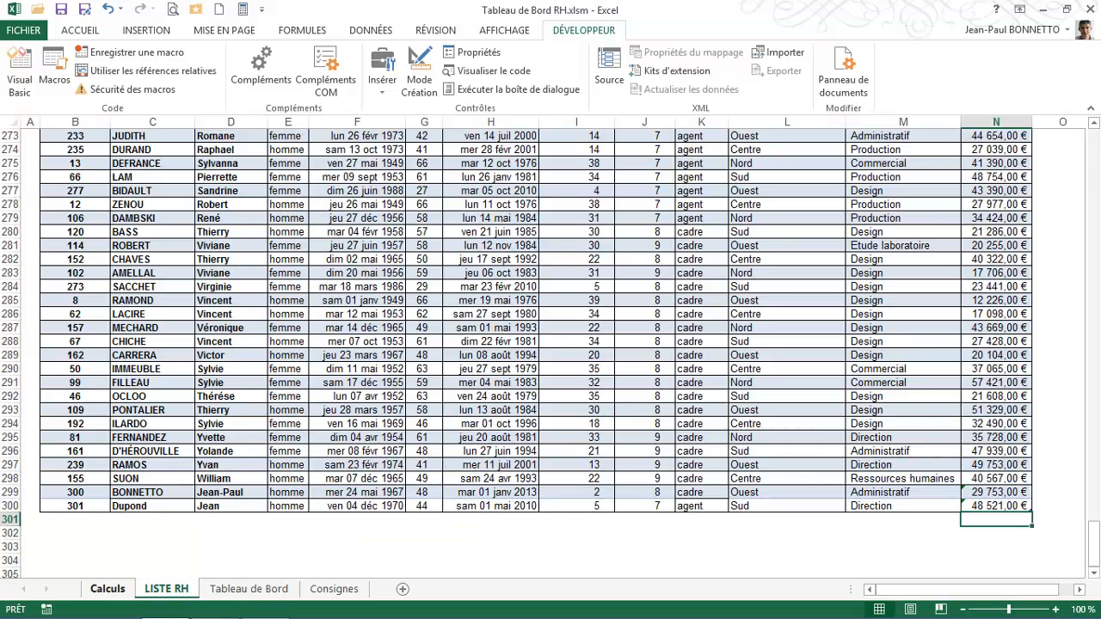
left_click(107, 589)
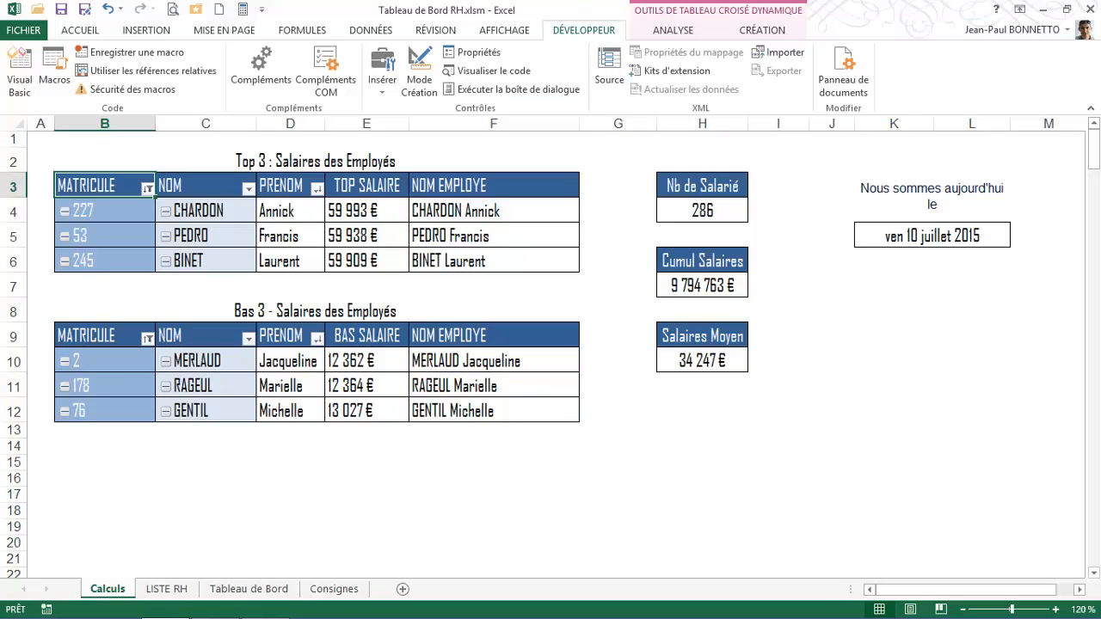
left_click(672, 30)
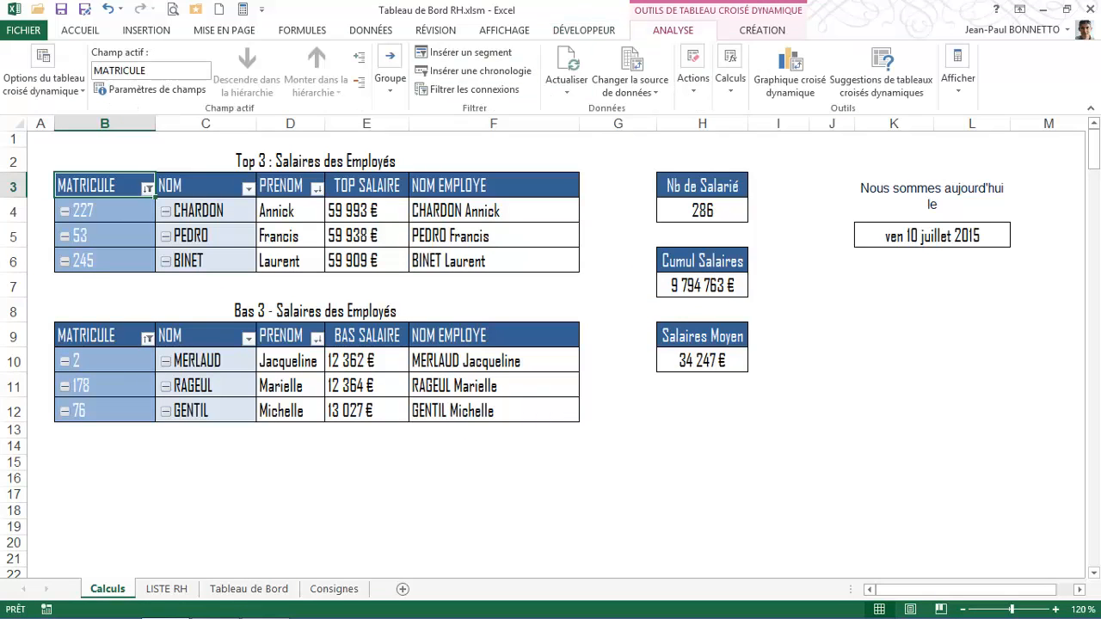
left_click(565, 84)
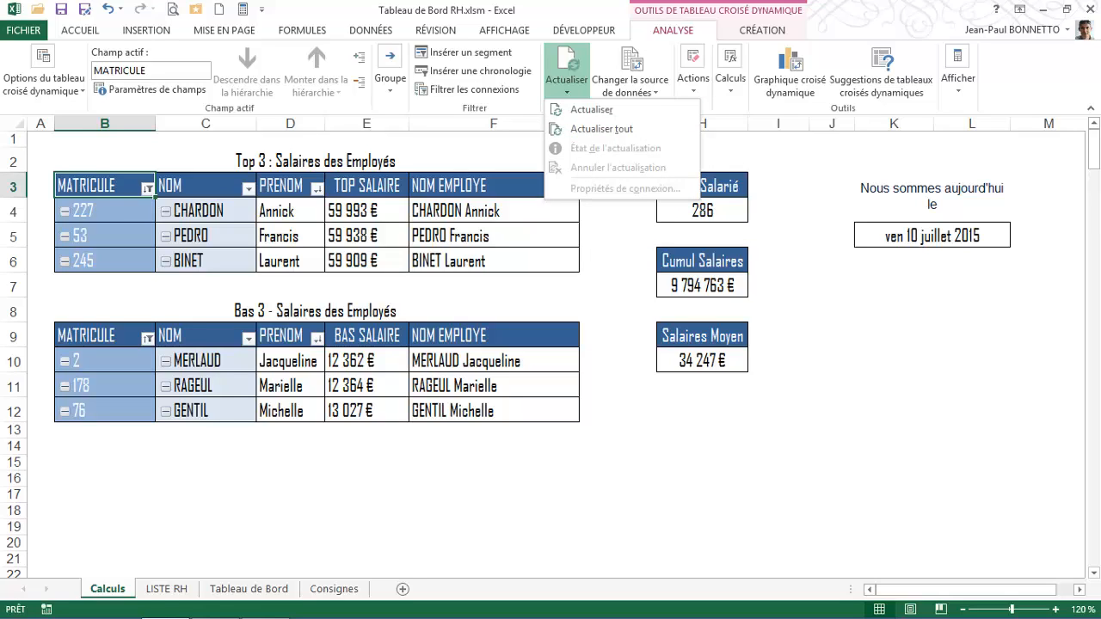
left_click(166, 589)
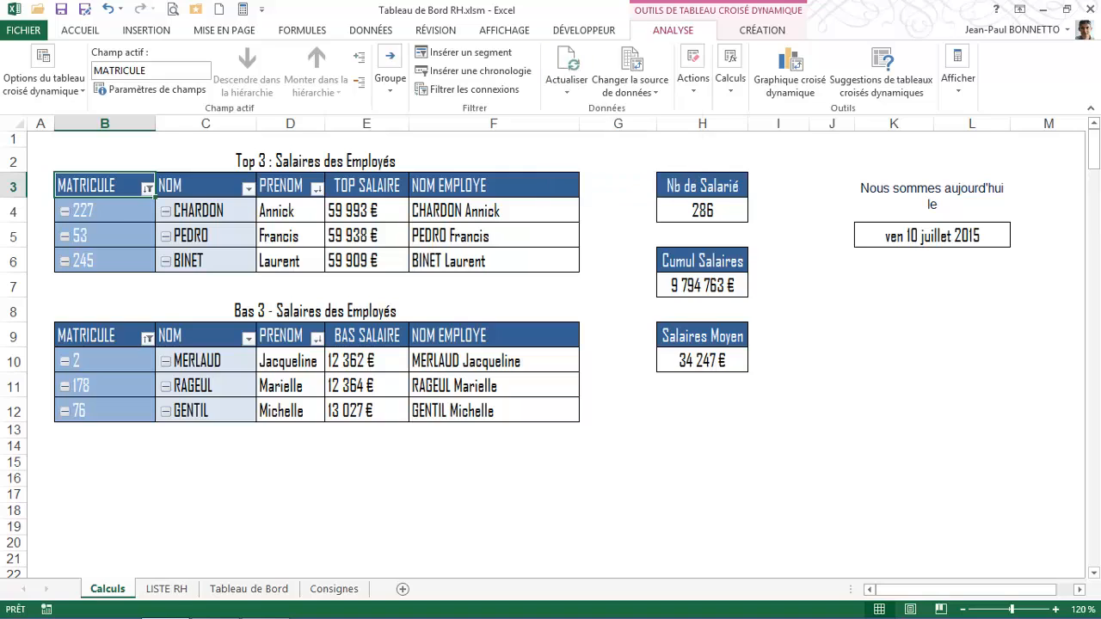
- Review the SelectionChange event code of the LISTE RH sheet in the Visual Basic editor, then close the editor
left_click(584, 31)
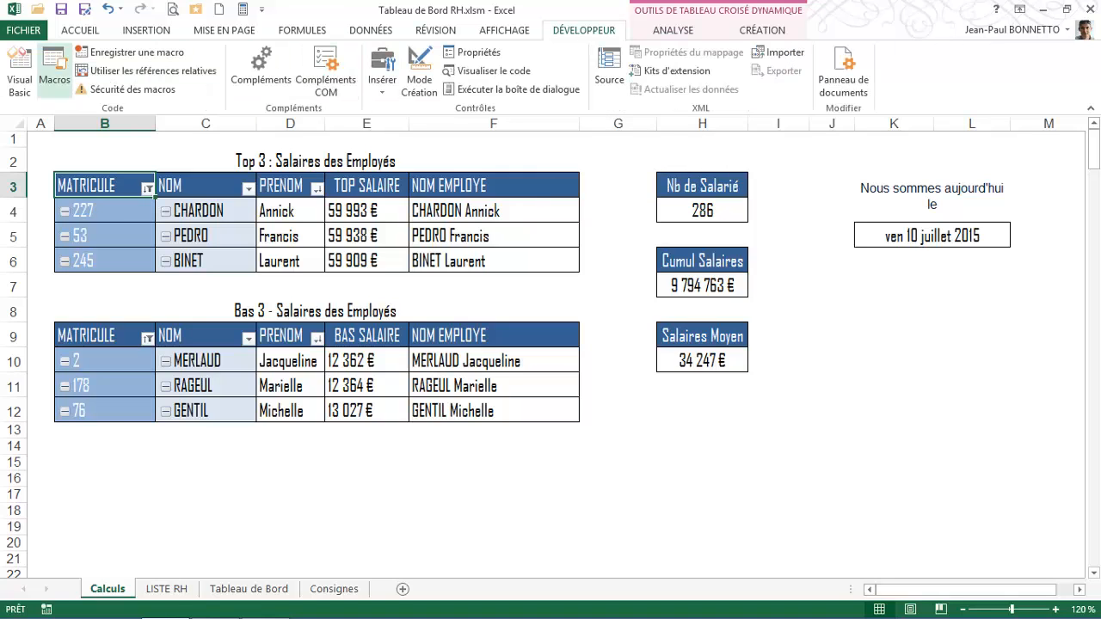
left_click(19, 73)
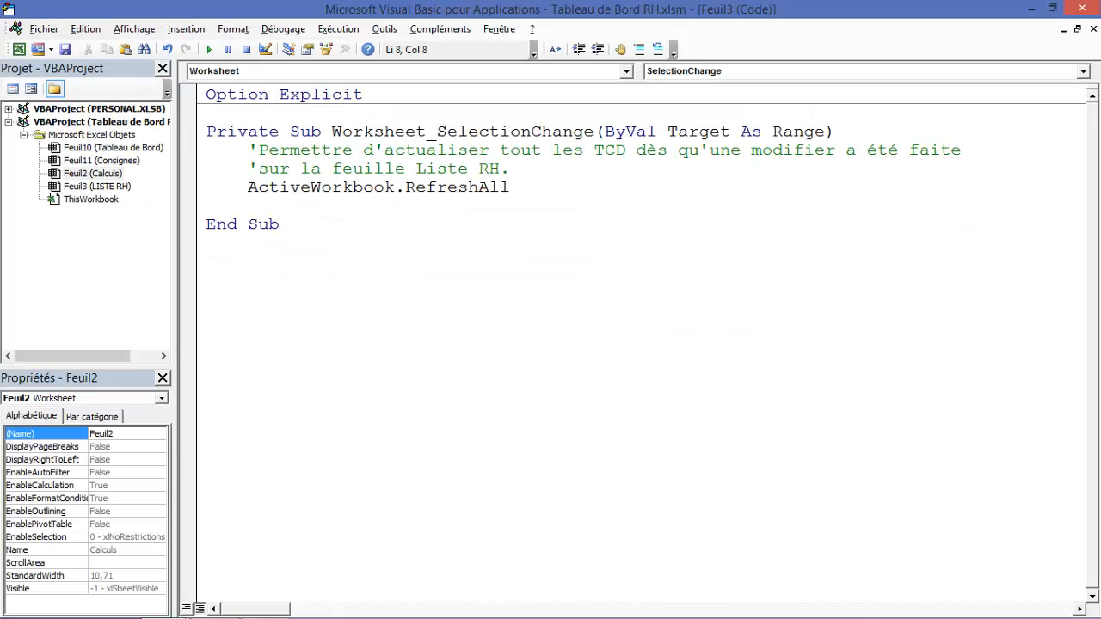
left_click(98, 186)
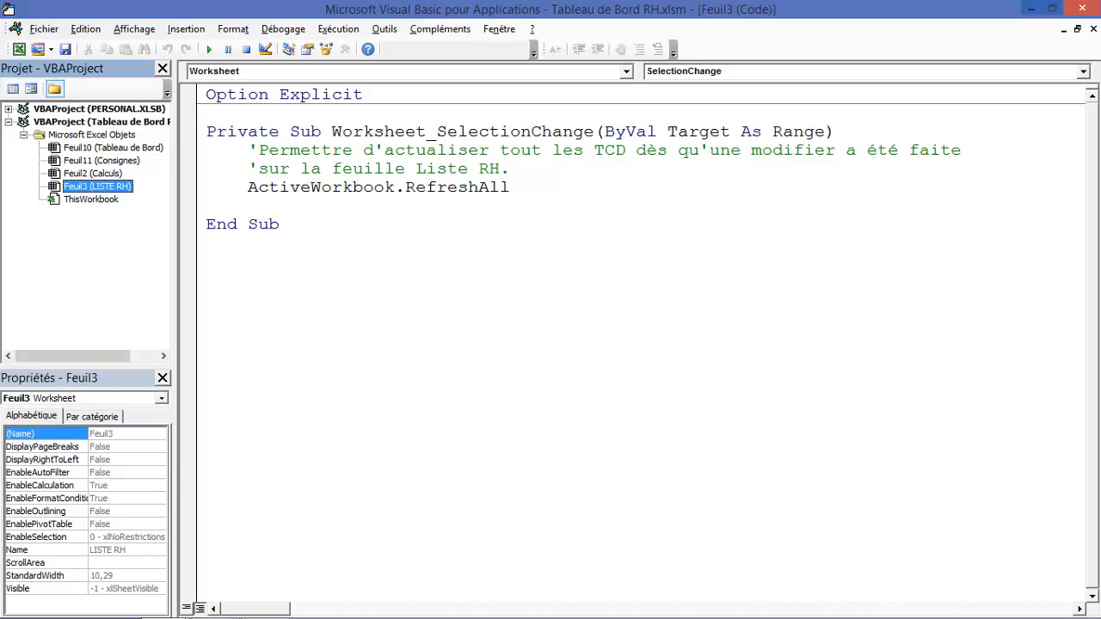
left_click(1082, 7)
- Deselect the pivot table on Calculs and return to the Tableau de Bord sheet to view the unfiltered dashboard
left_click(618, 161)
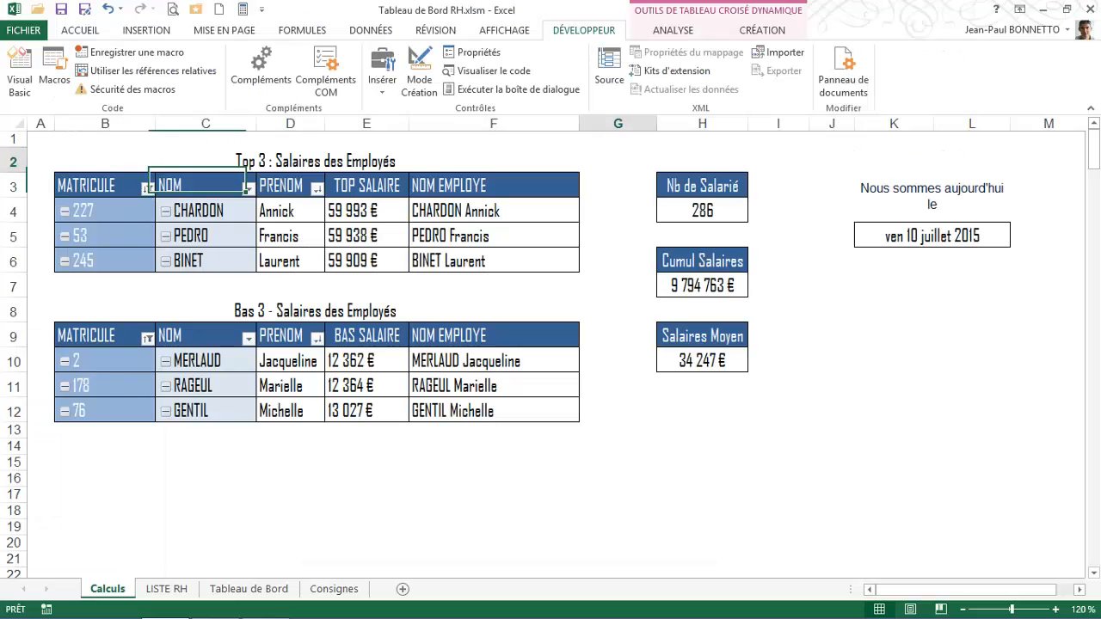
left_click(206, 478)
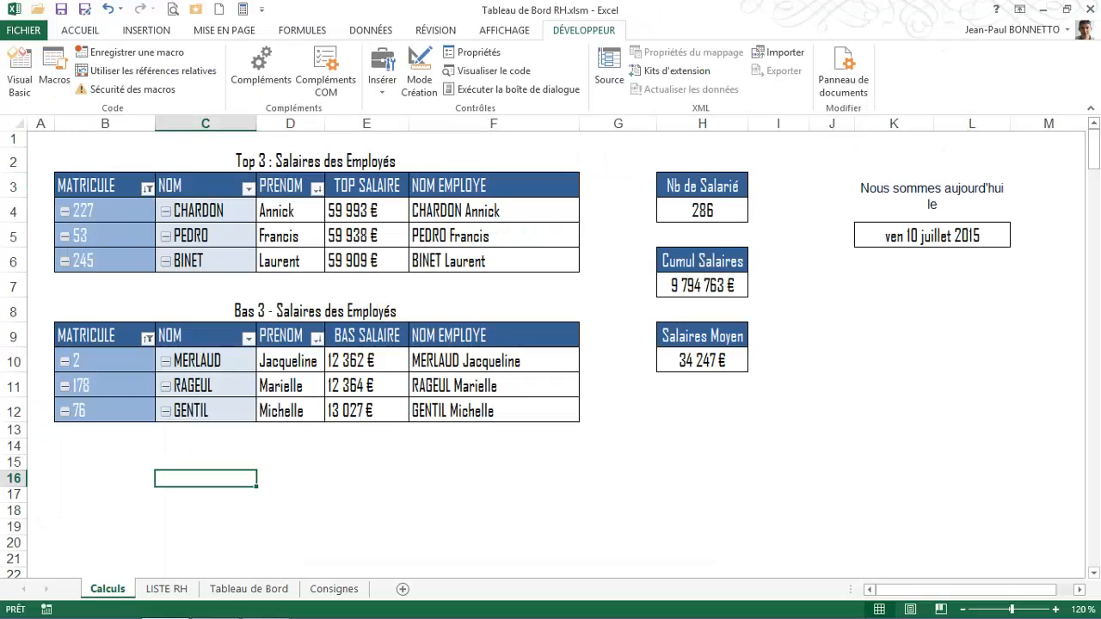
key("ctrl+Page_Down")
key("ctrl+Page_Down")
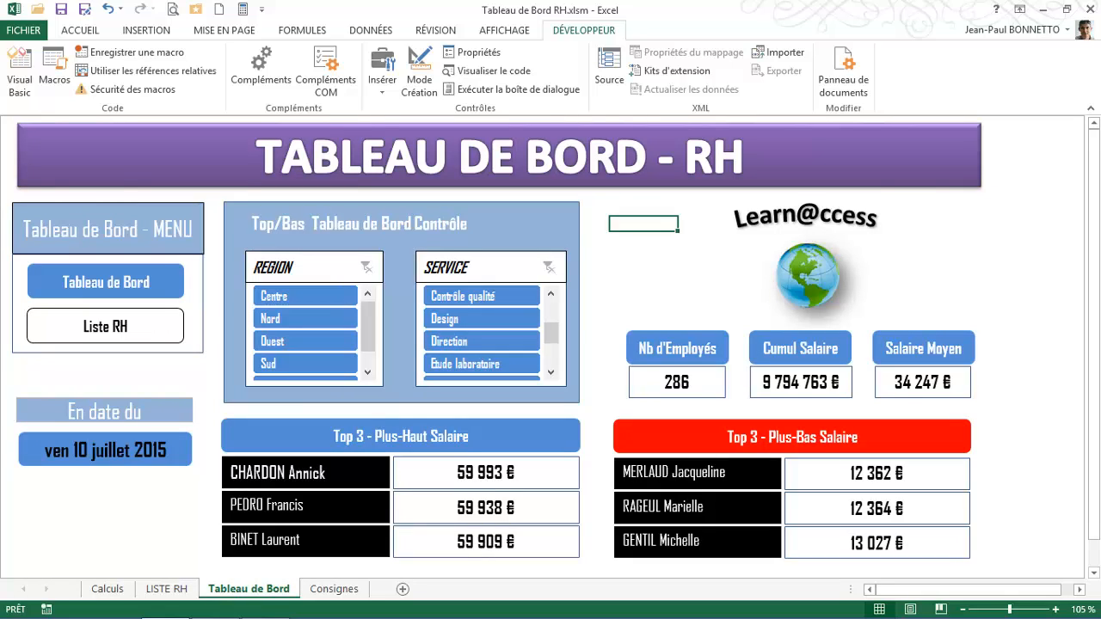
left_click(643, 268)
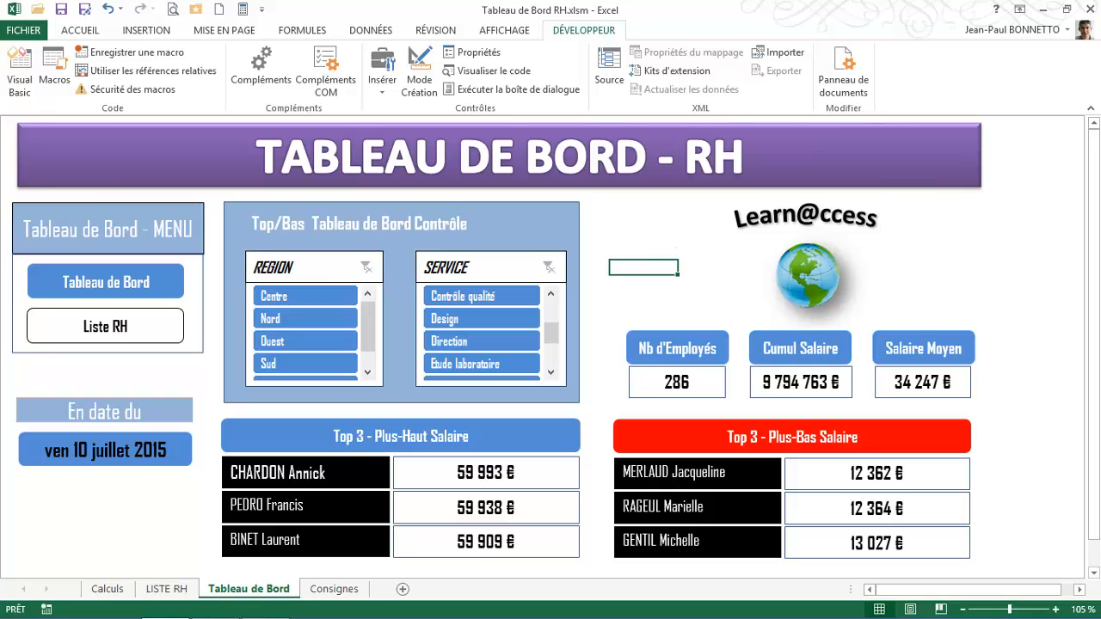